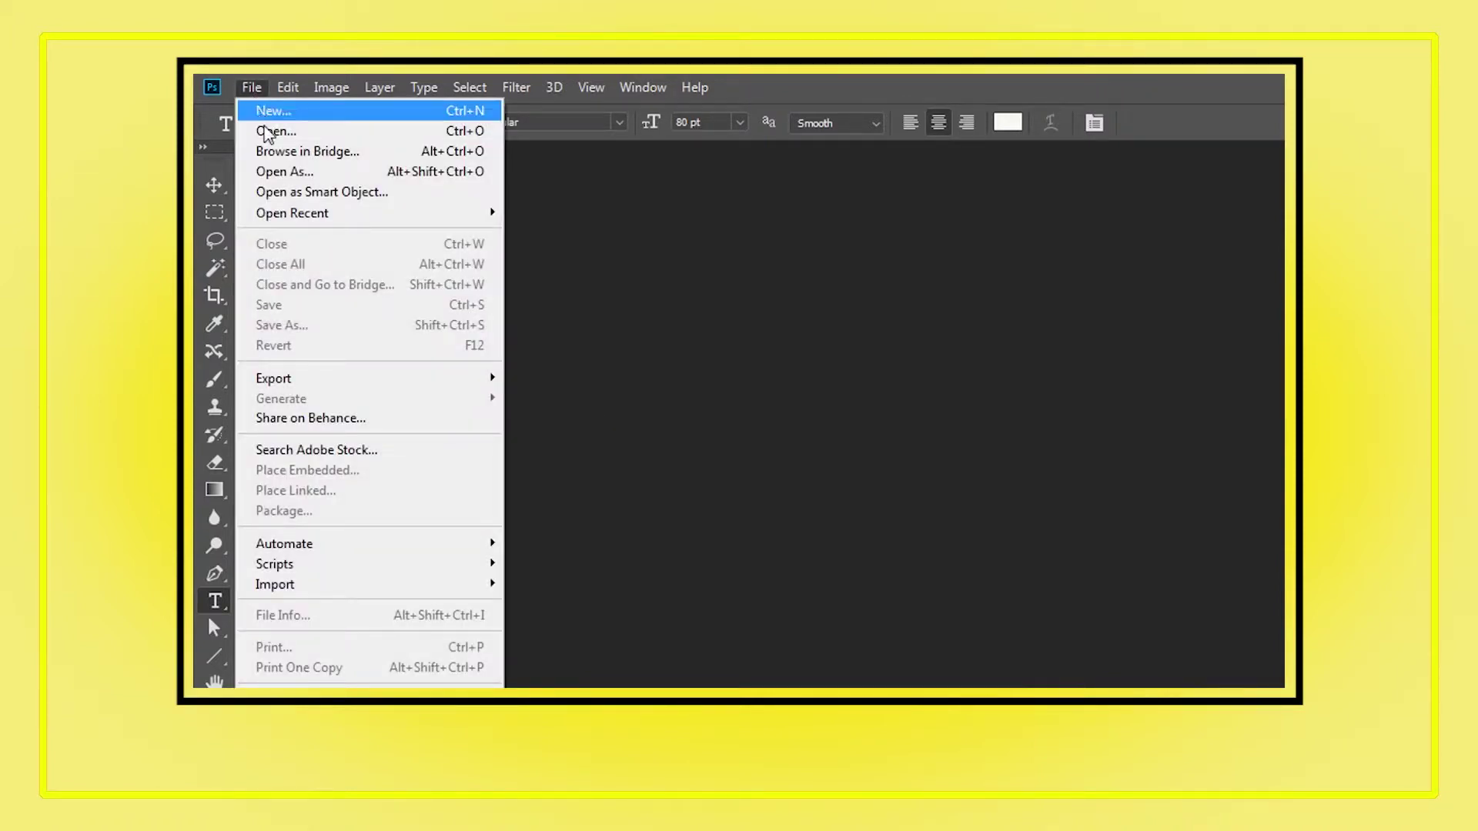
Open the photos Eg - 1.jpg and Eg - 2.jpg together
left_click(267, 132)
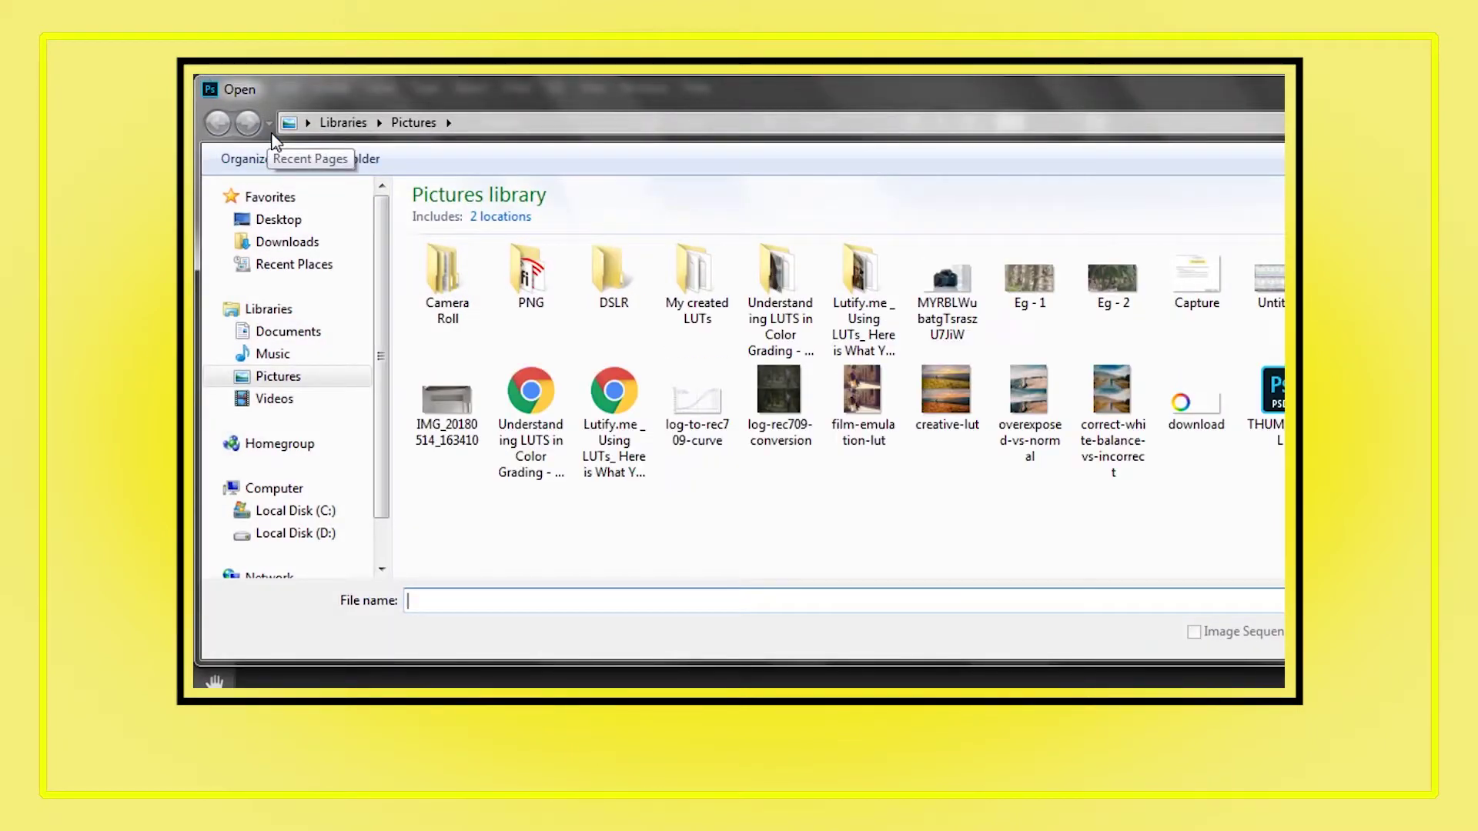
left_click_drag(967, 400, 719, 363)
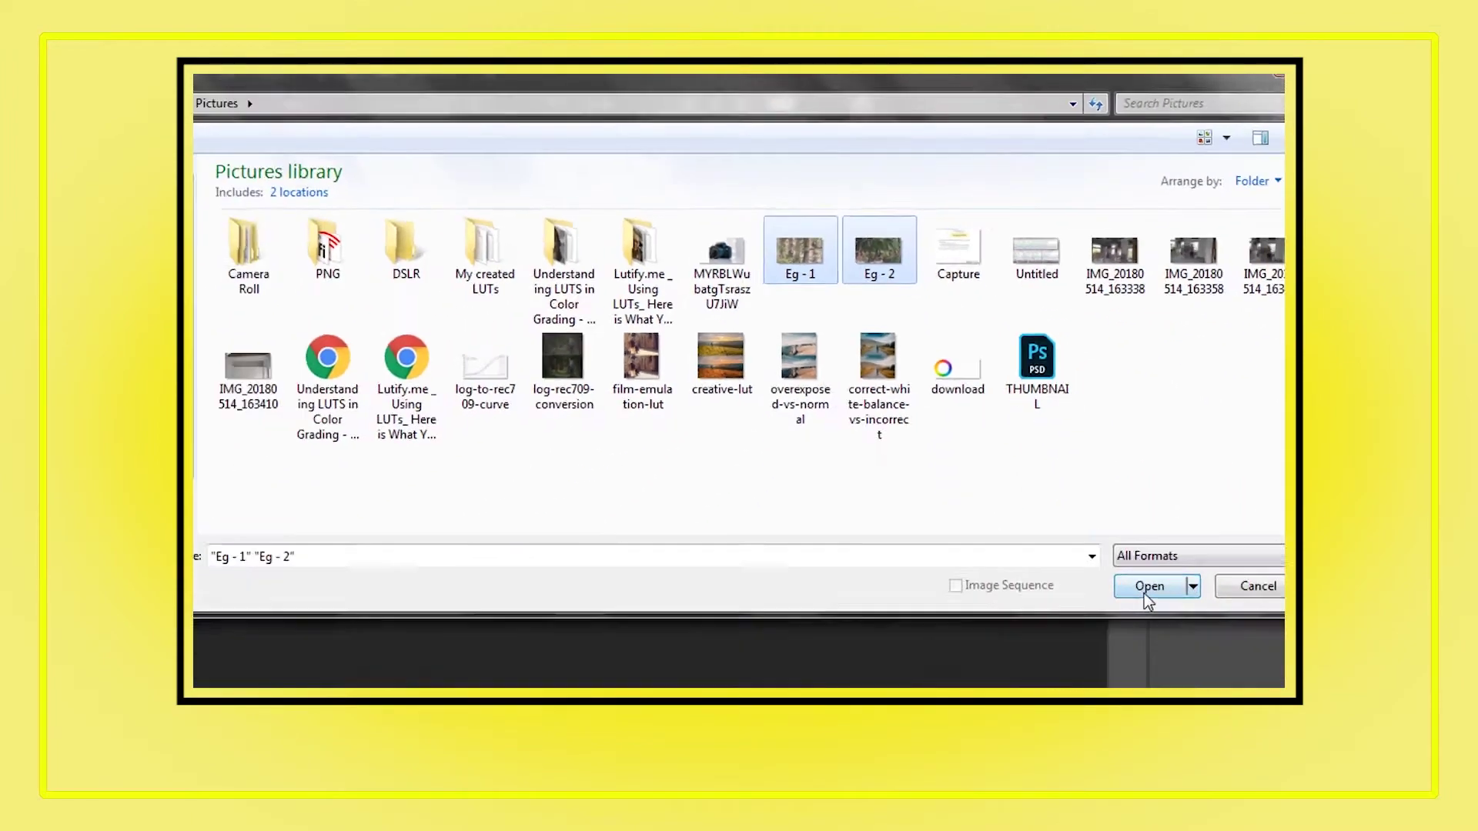
left_click(1145, 591)
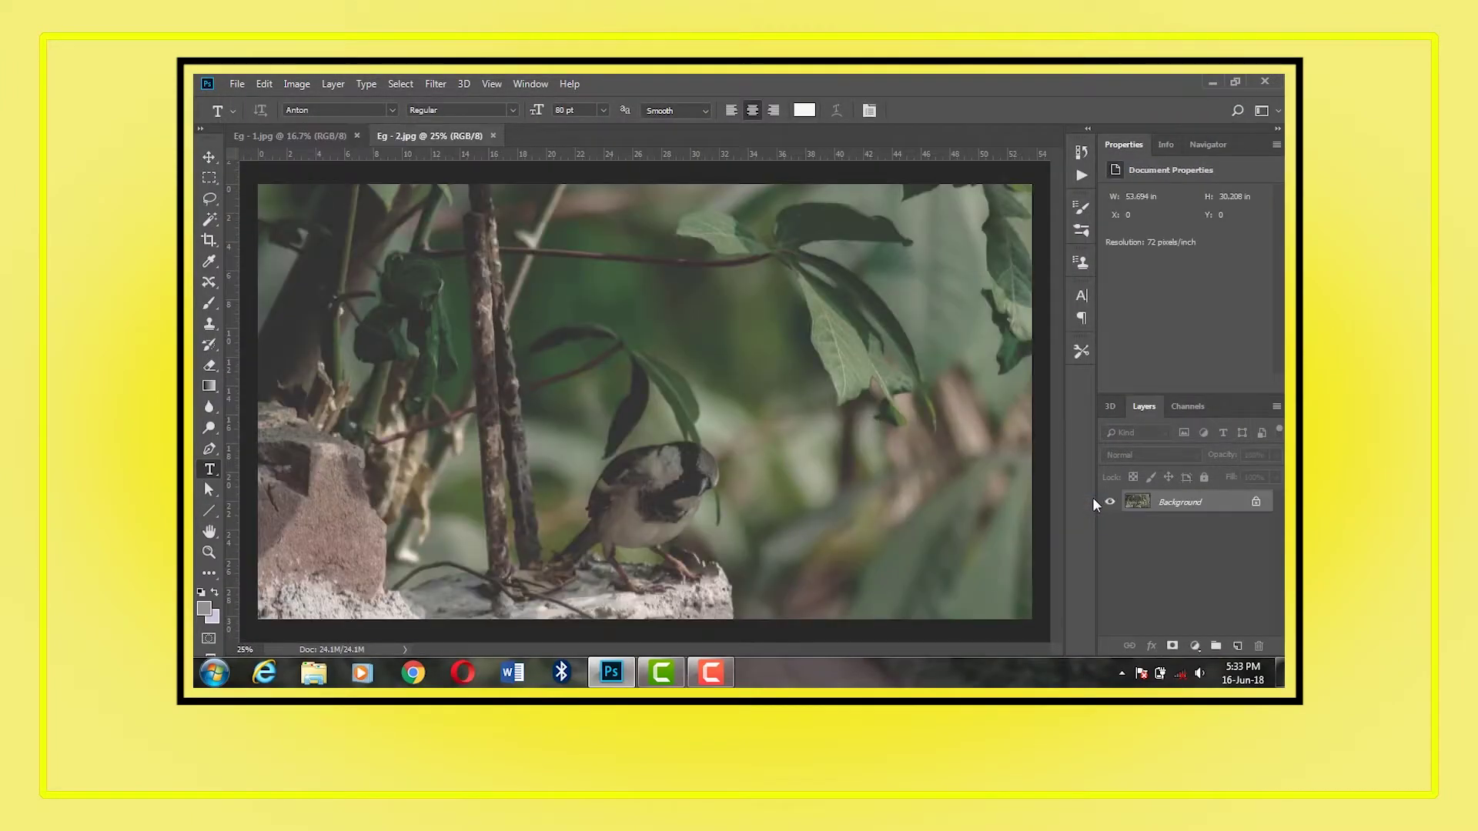
Compare the two photos and fit Eg - 1.jpg to the window
left_click(293, 136)
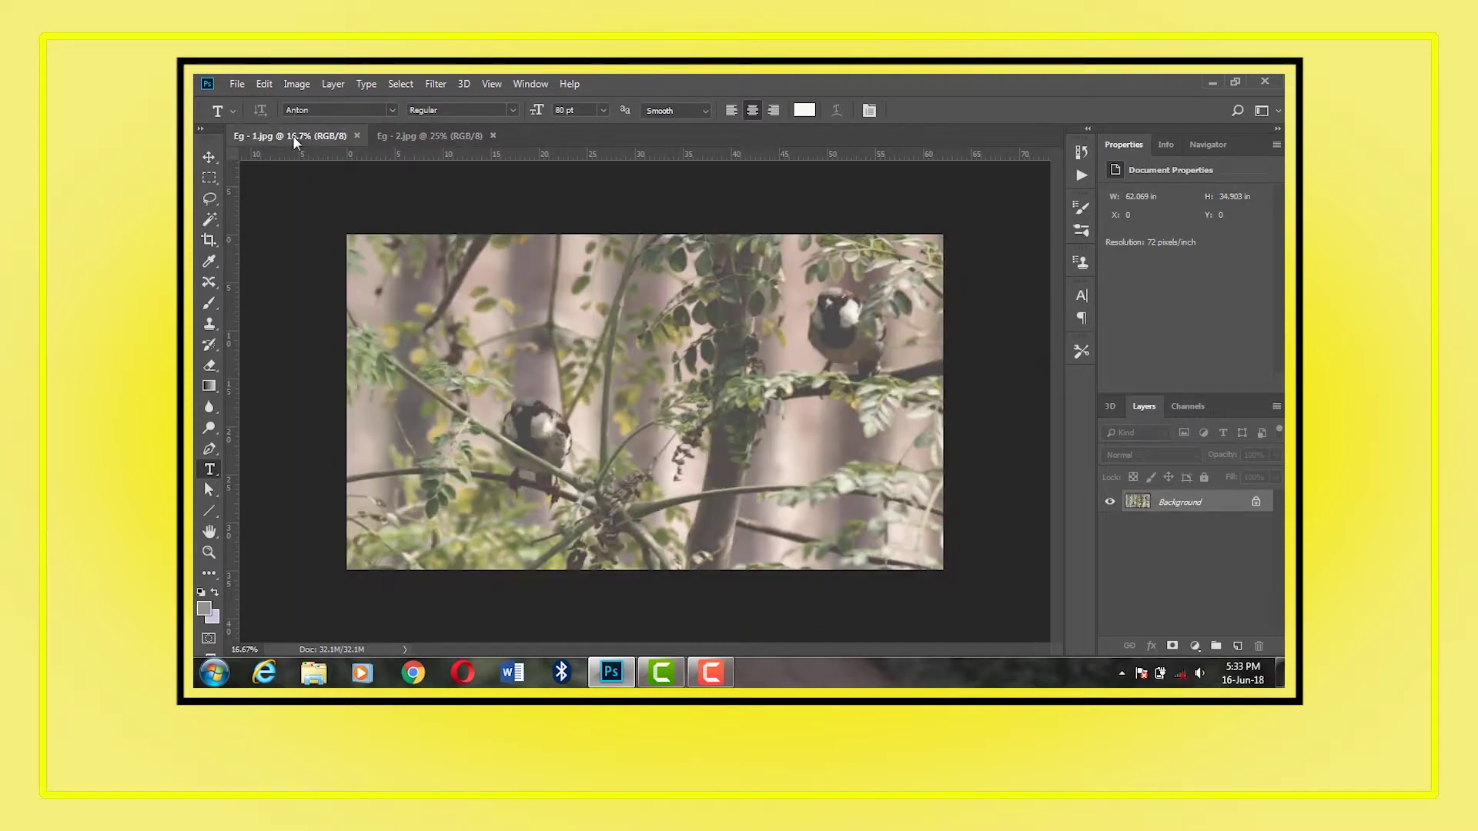
left_click(445, 139)
left_click(280, 135)
left_click(431, 135)
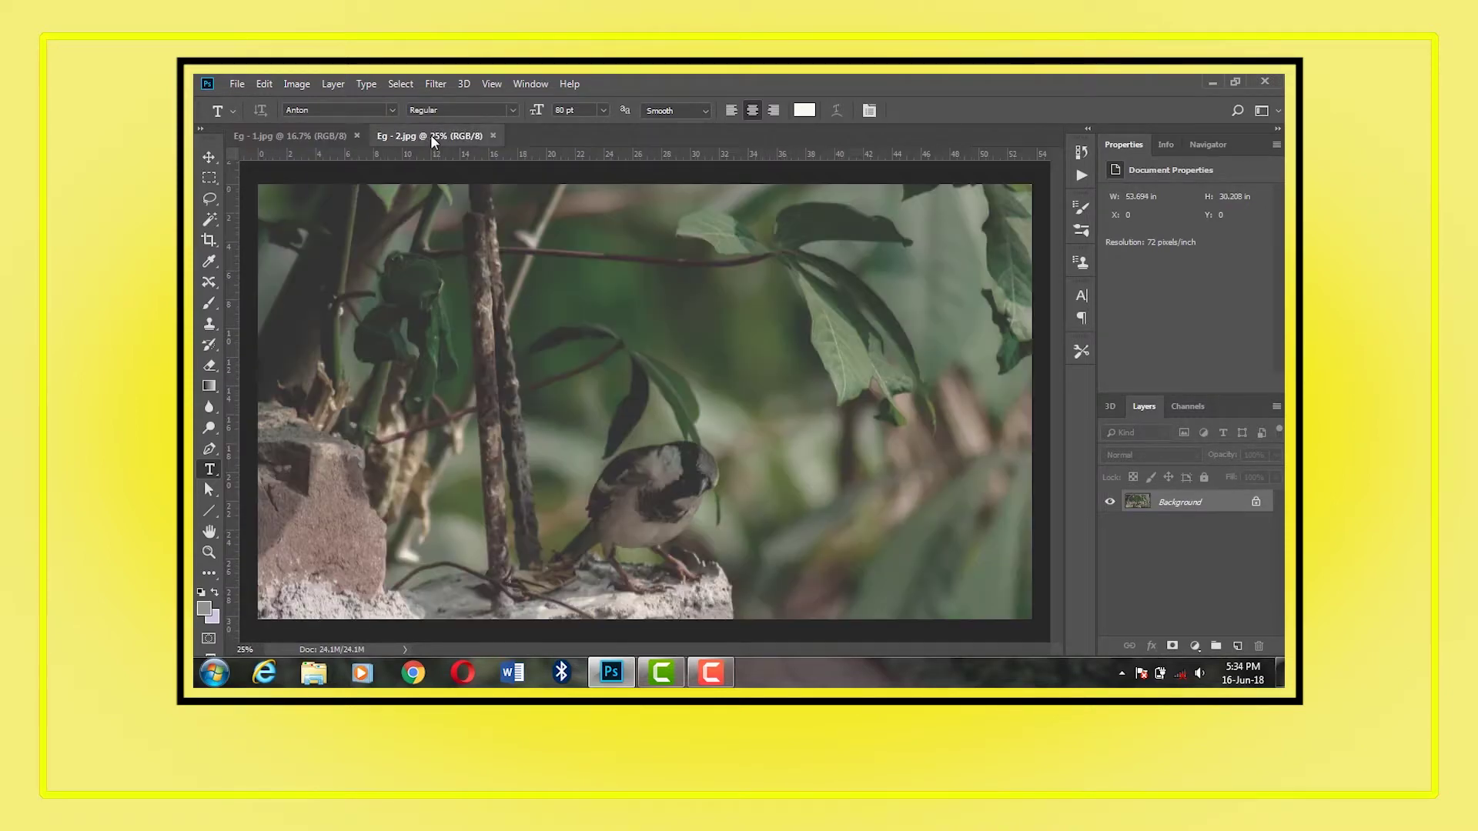
left_click(321, 135)
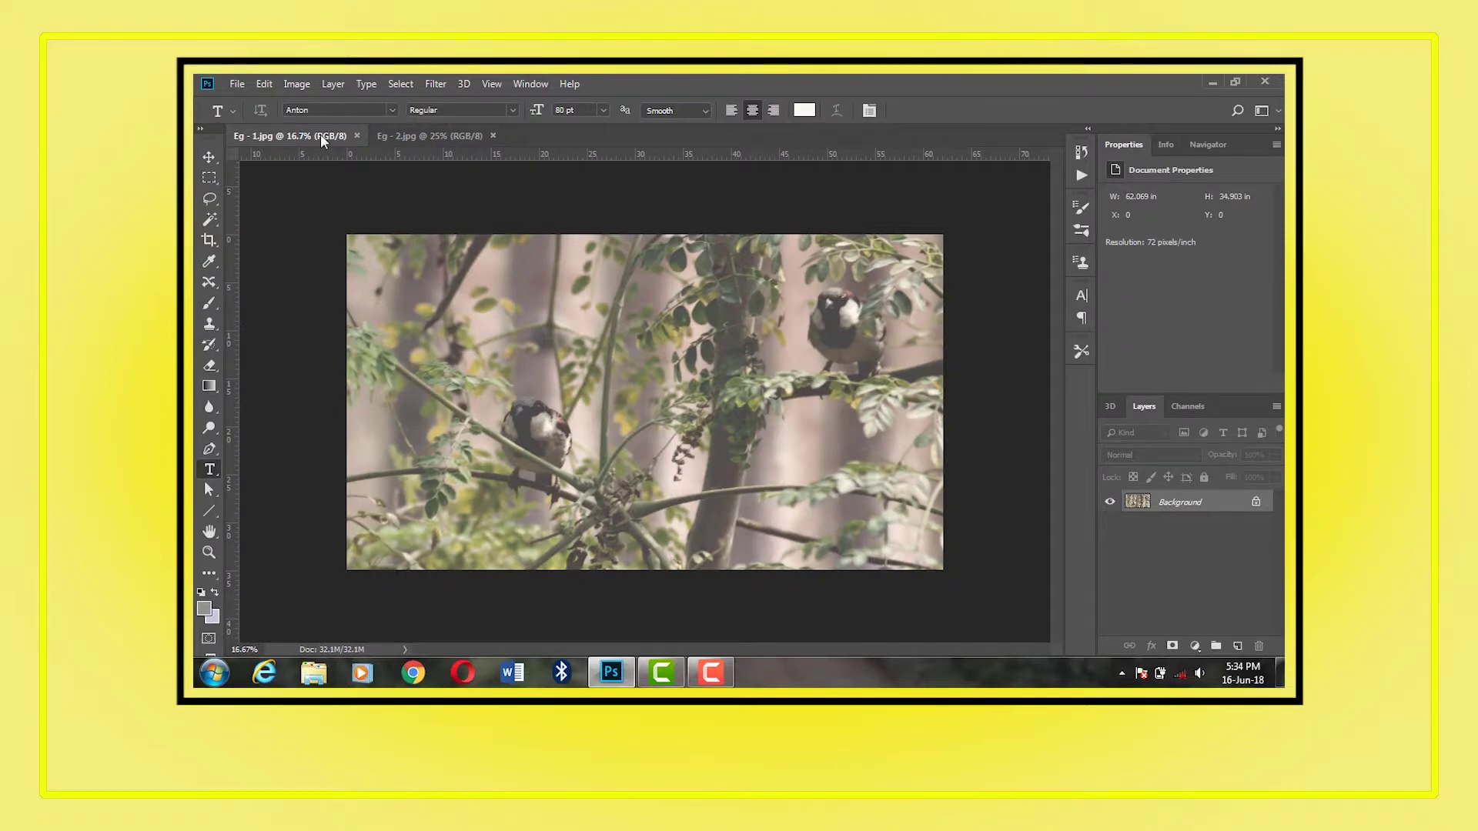
key("ctrl+0")
left_click(434, 135)
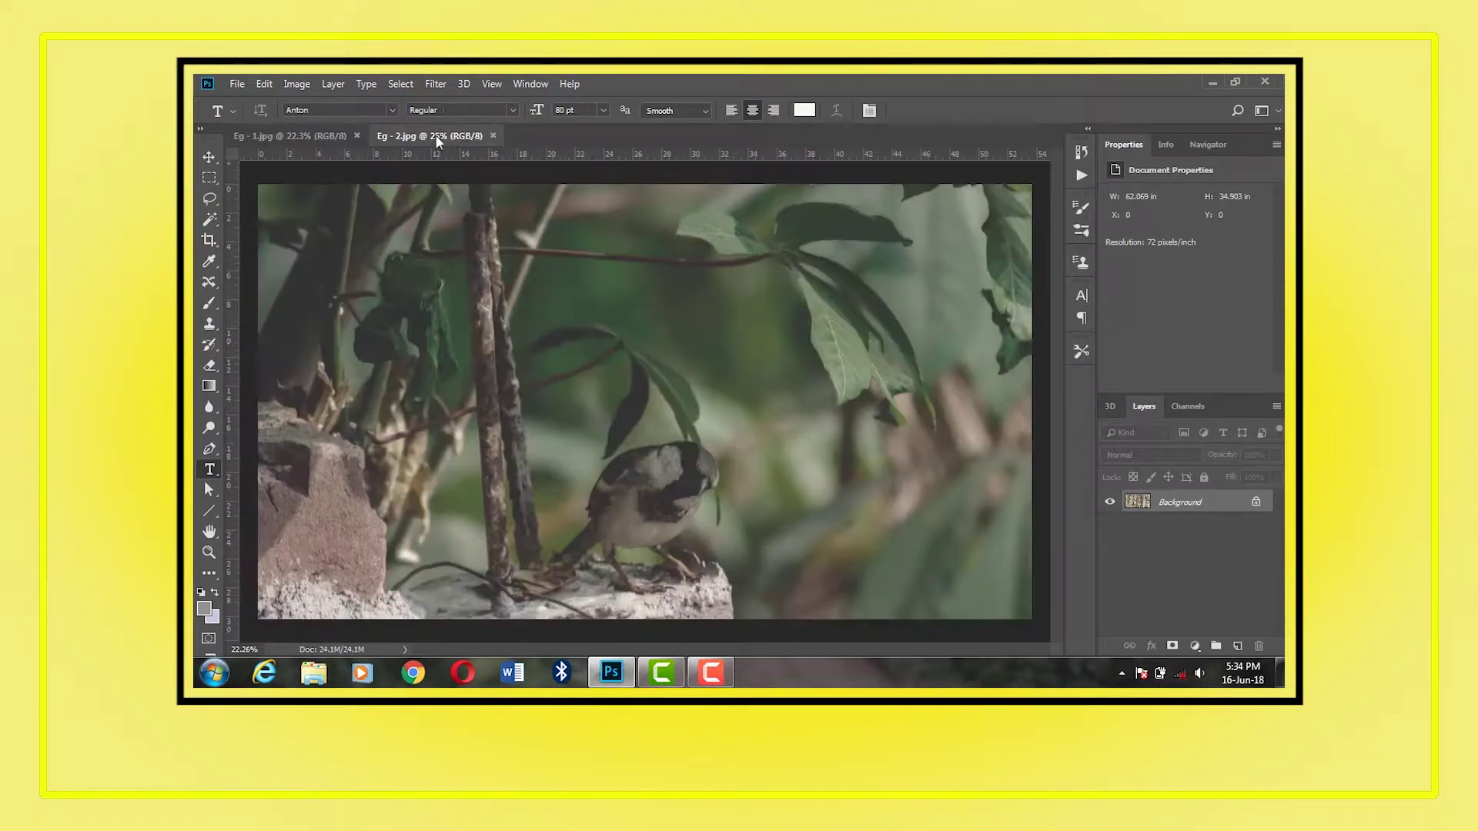
left_click(302, 138)
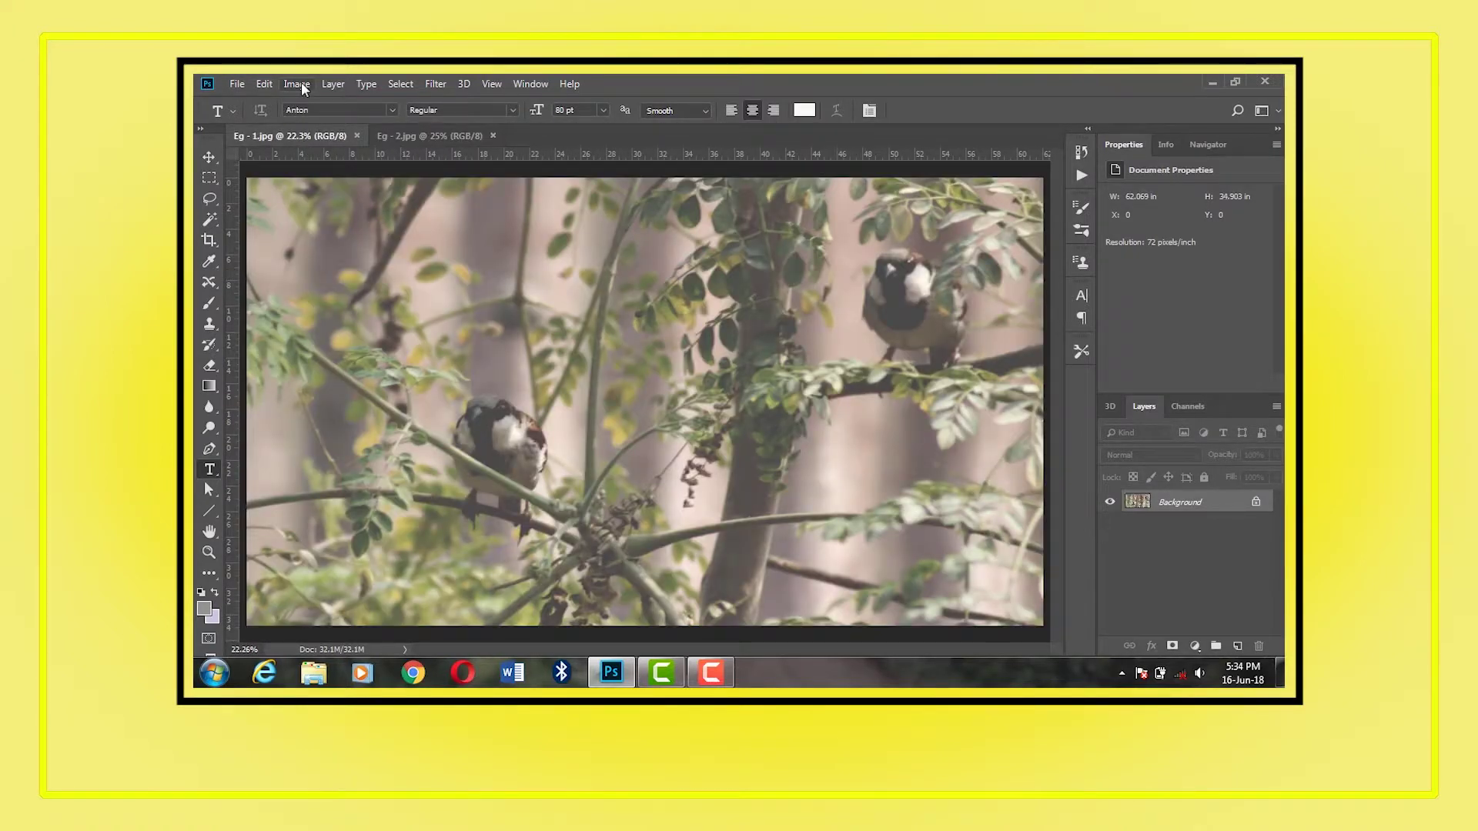
Add a Levels adjustment layer with the black input at 69
left_click(1194, 645)
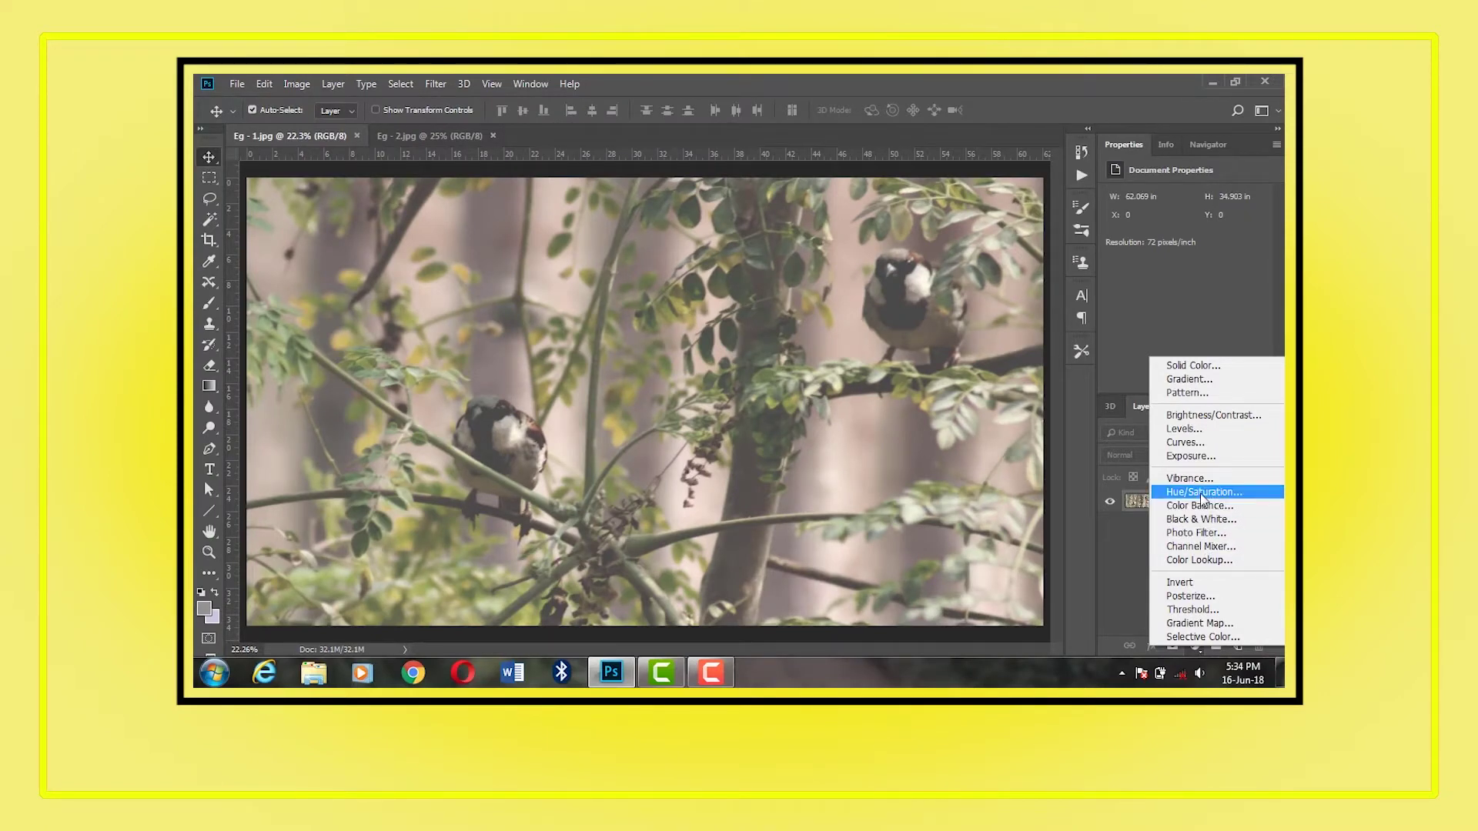
left_click(1193, 432)
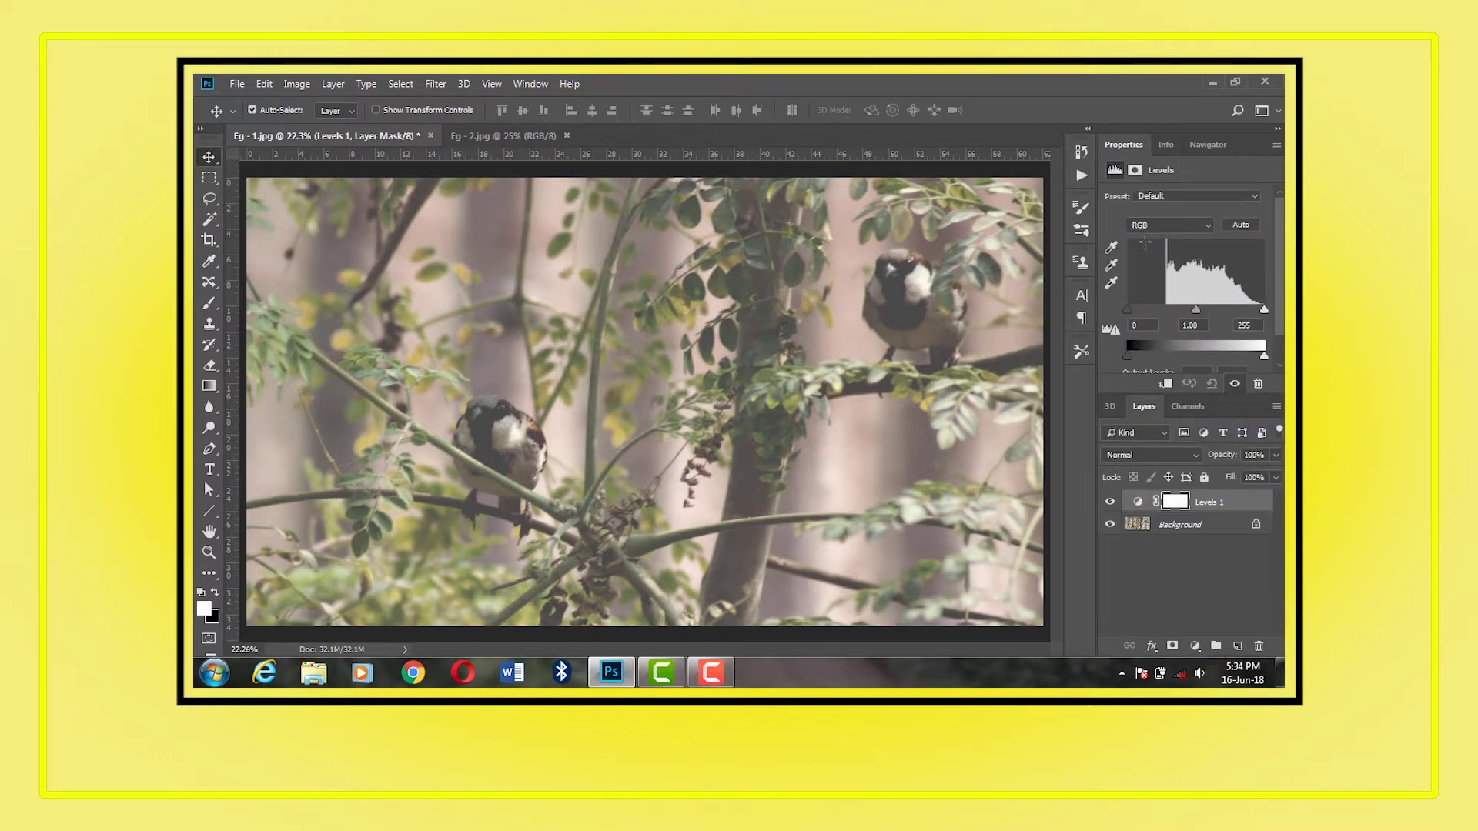
left_click_drag(1129, 307, 1164, 311)
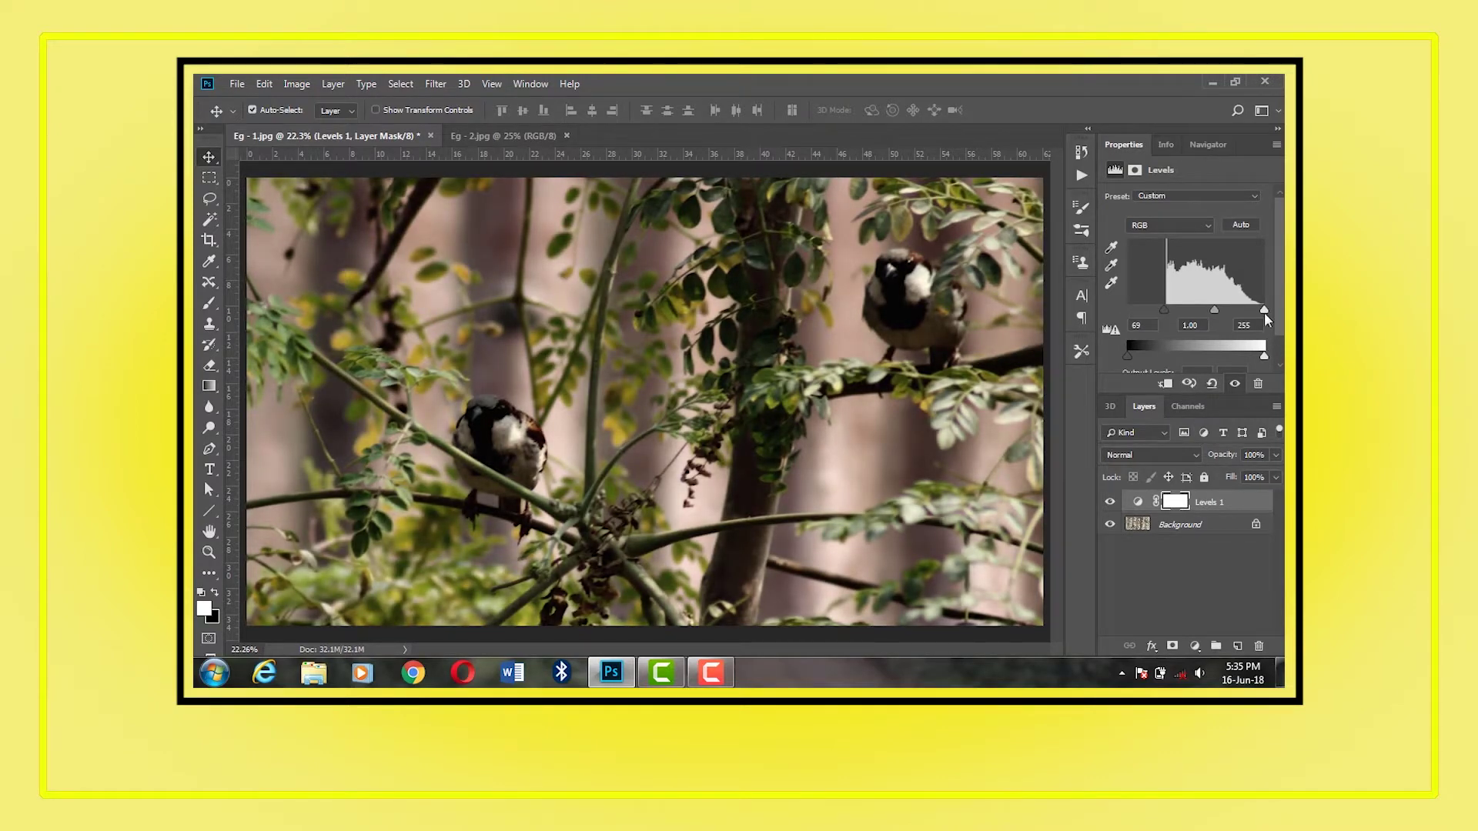
Add a Vibrance layer with +48 vibrance and +34 saturation
left_click(1194, 646)
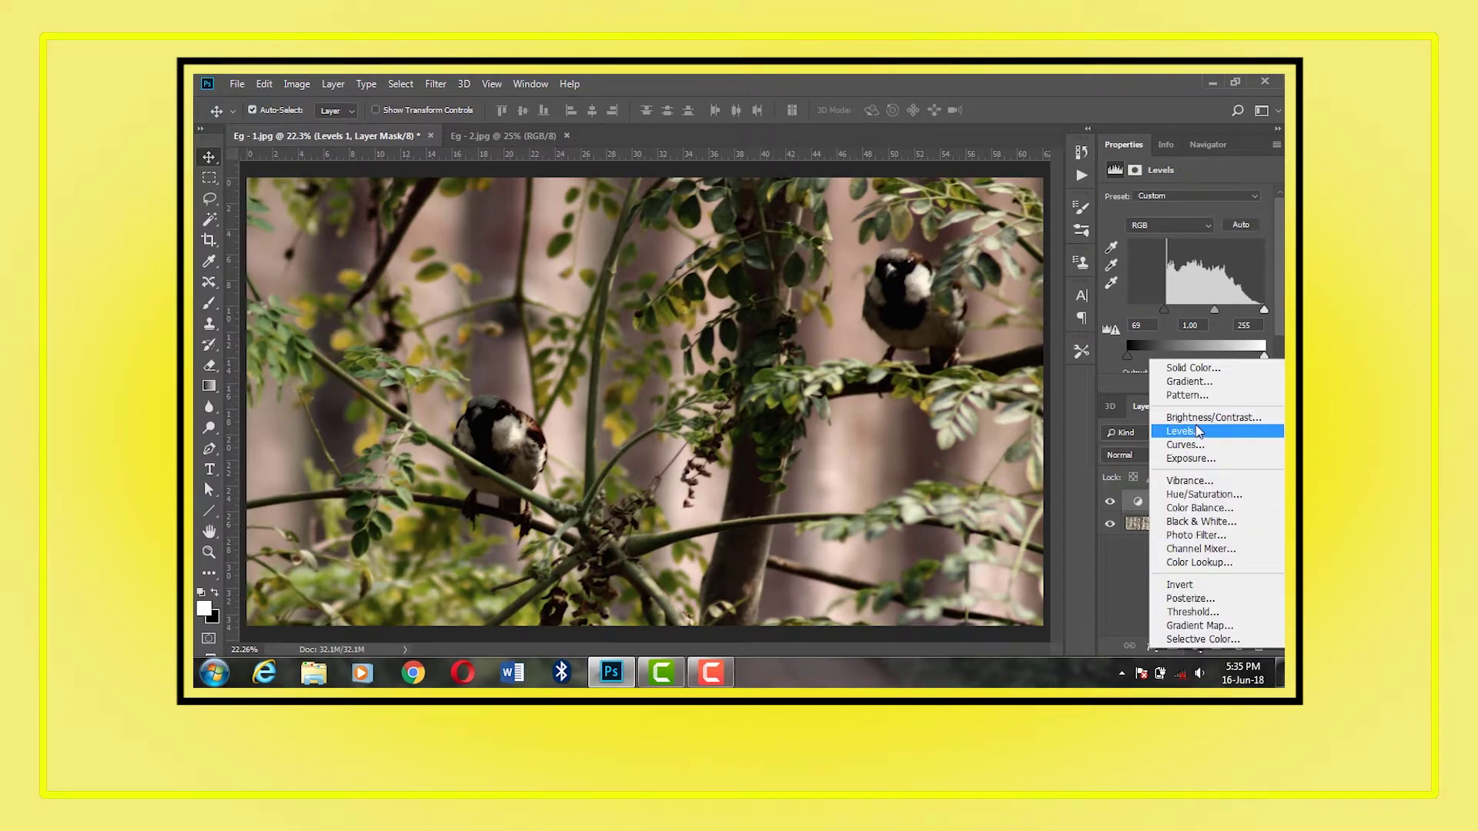
left_click(1189, 480)
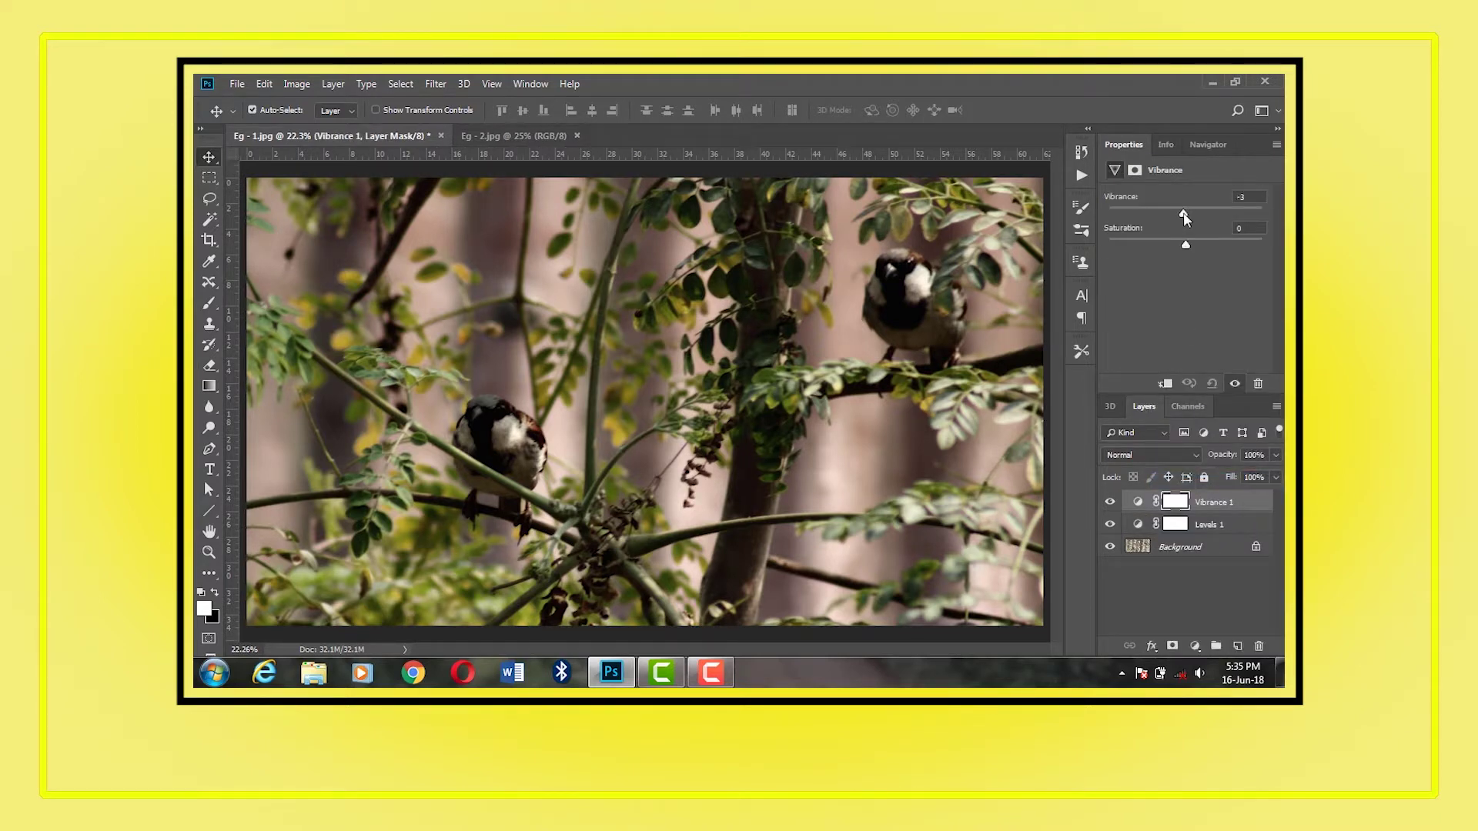
mouse_move(1187, 244)
left_mouse_down()
mouse_move(1228, 243)
mouse_move(1216, 247)
left_mouse_up()
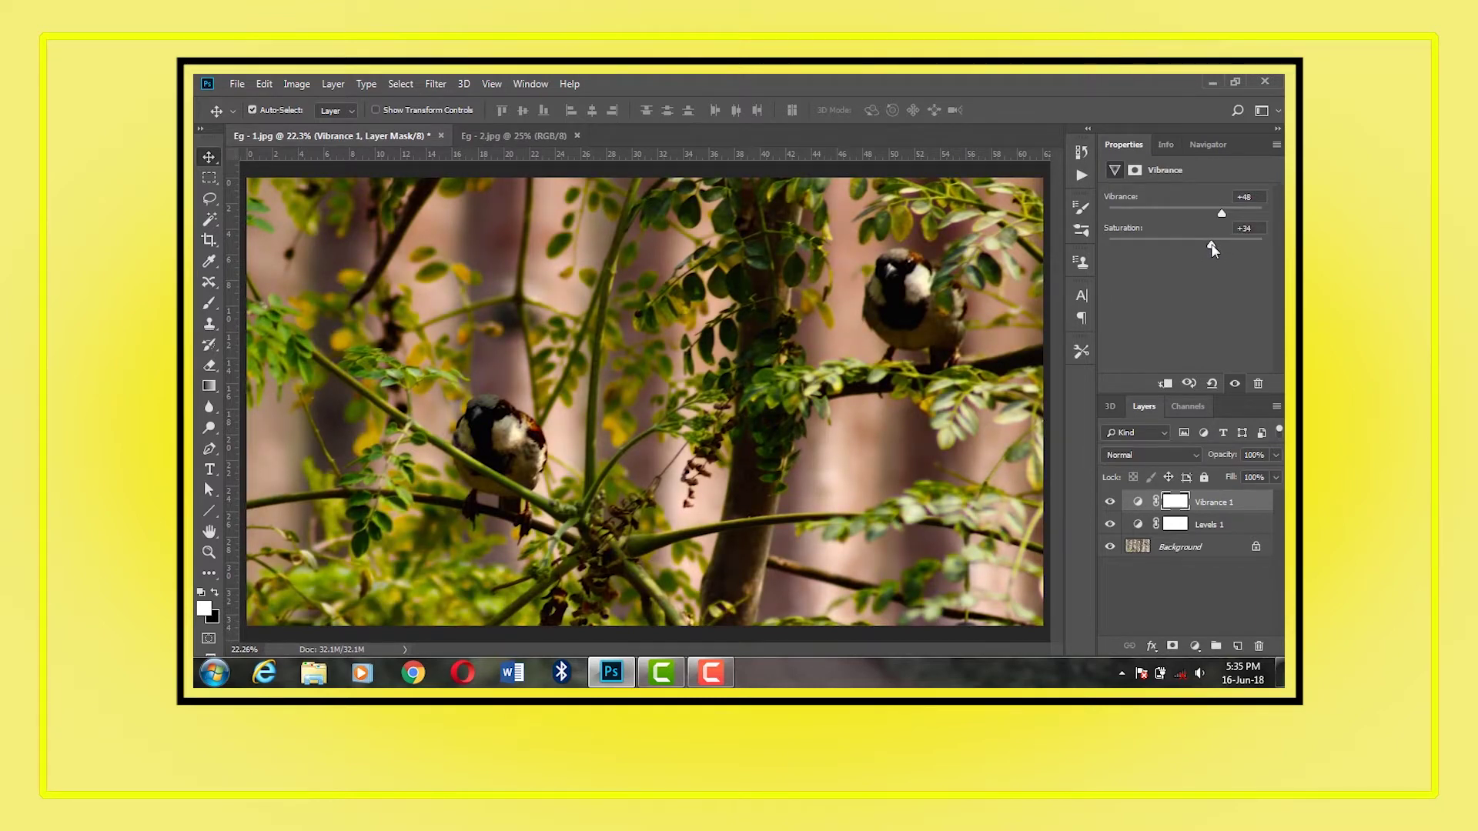
Add a Curves adjustment layer on top
left_click(1153, 647)
left_click(1153, 647)
left_click(1194, 645)
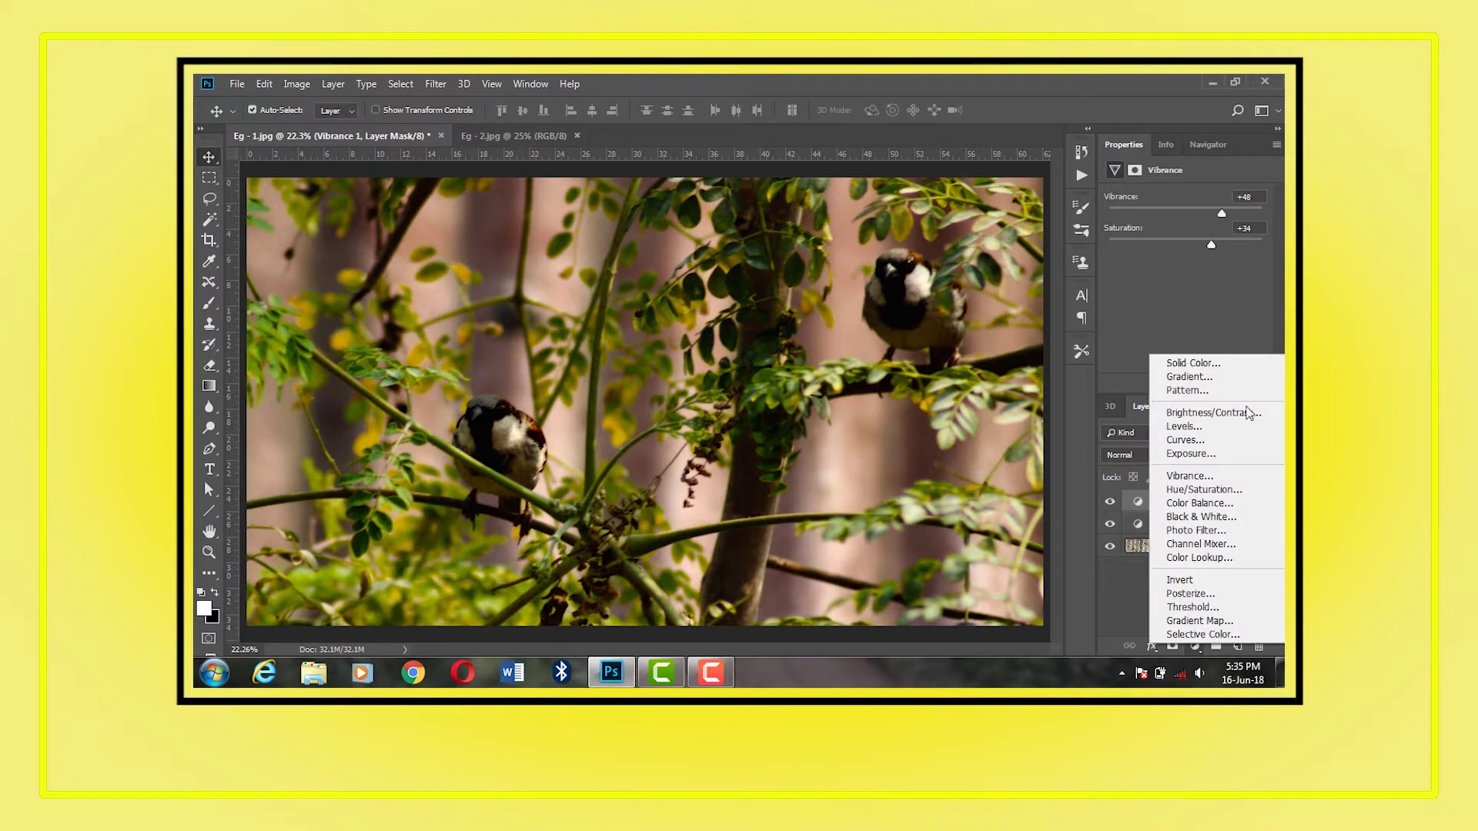
left_click(1208, 441)
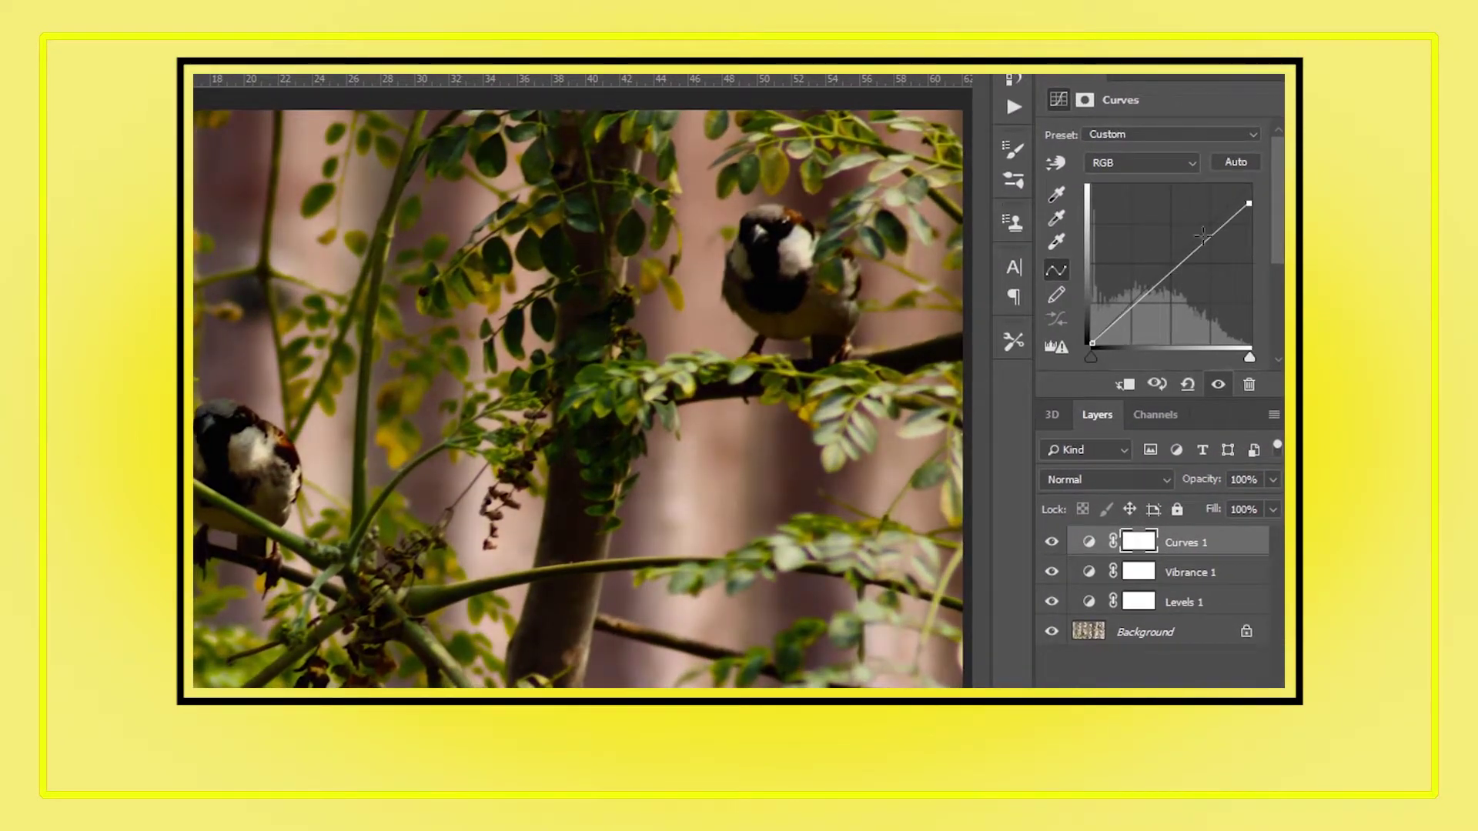
Lower the red and green curves slightly, then lower the blue curve's top and raise its middle
left_click(1143, 163)
left_click(1135, 200)
left_click_drag(1172, 270, 1175, 276)
left_click(1192, 163)
left_click(1137, 217)
left_click(1165, 263)
left_click_drag(1164, 262, 1160, 267)
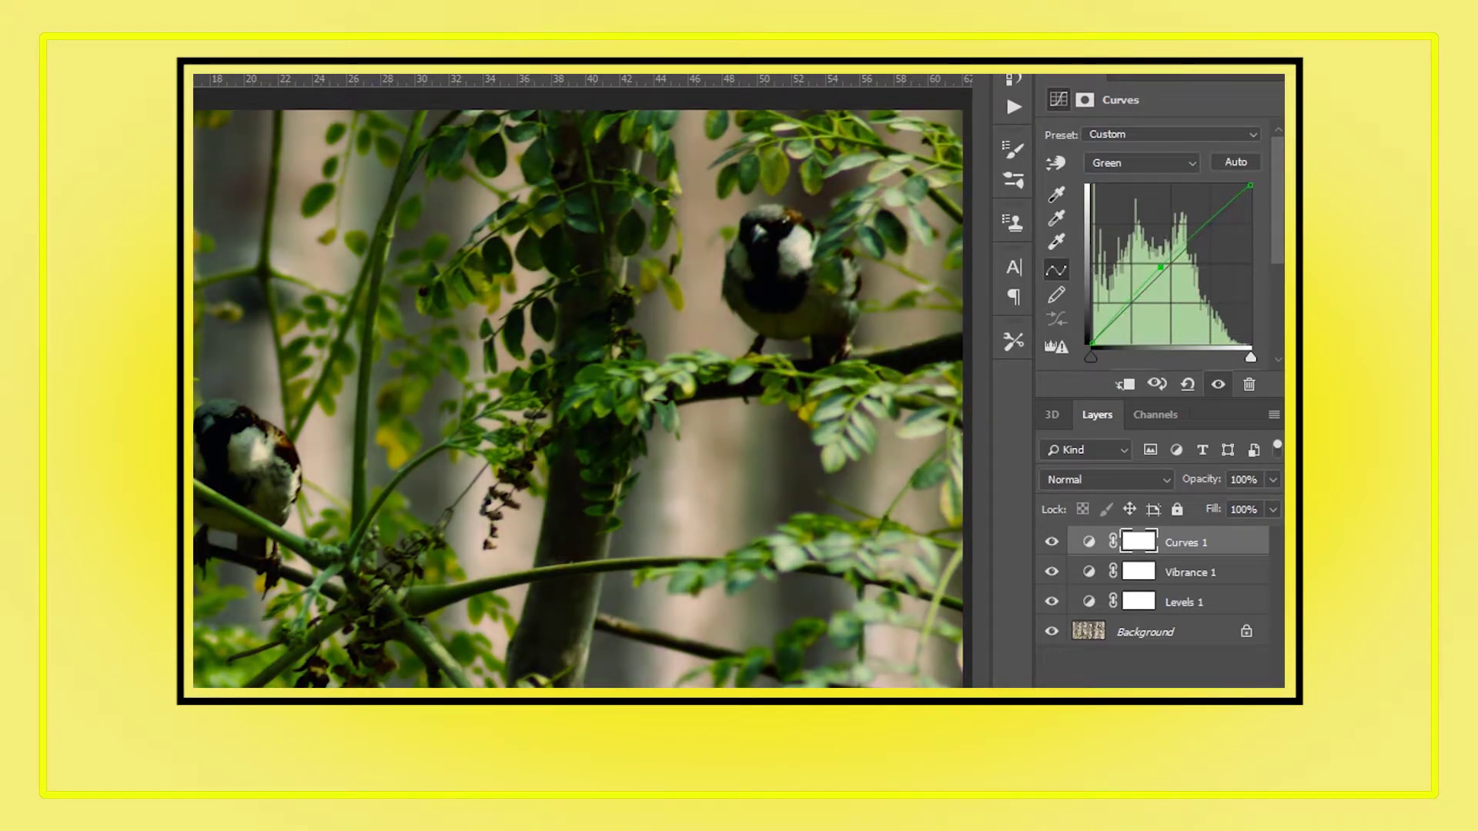
left_click(1191, 163)
left_click(1135, 232)
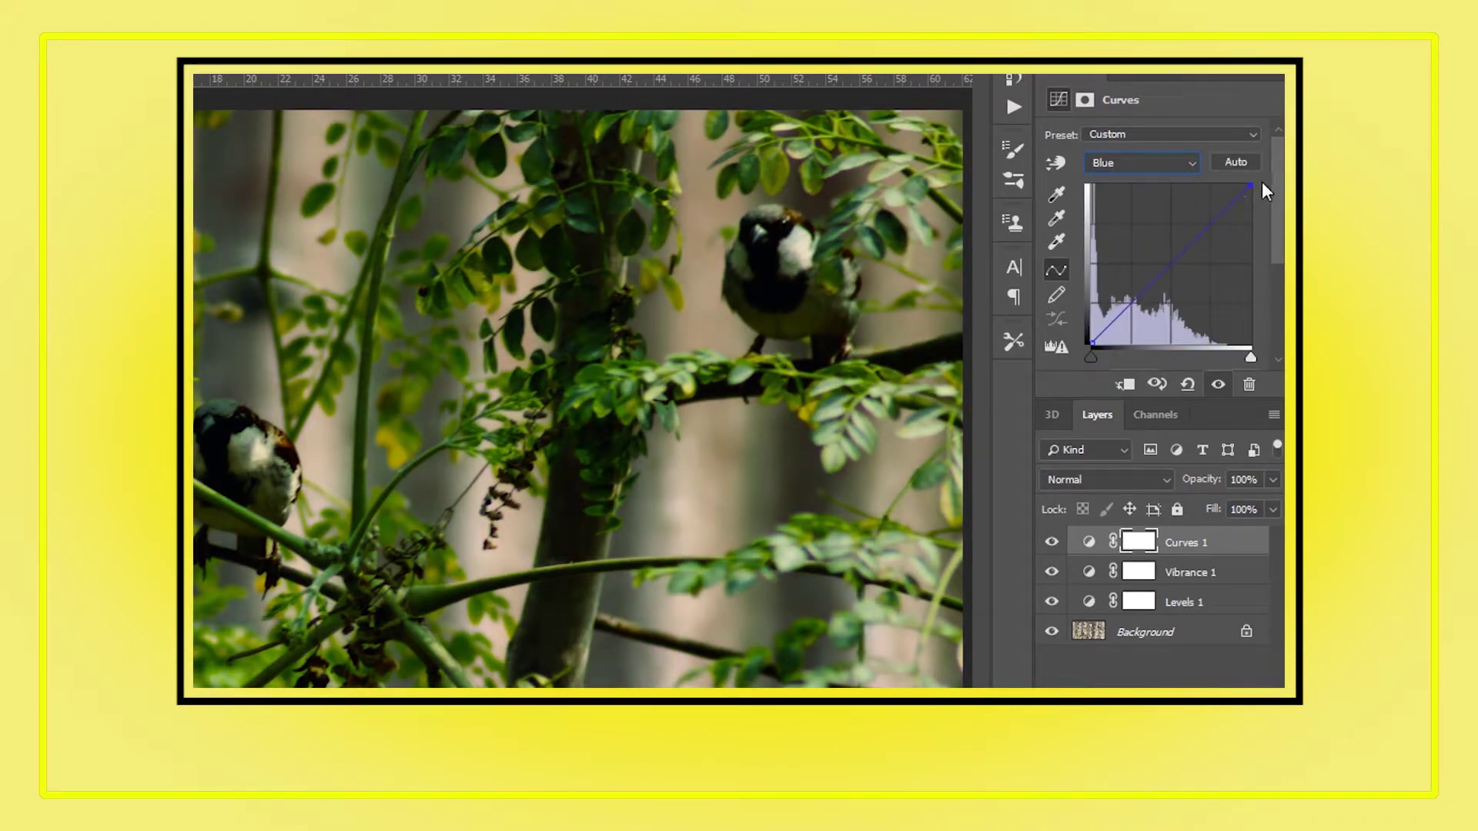
left_click_drag(1253, 182, 1250, 208)
left_click_drag(1189, 261, 1186, 249)
Group the Levels, Vibrance and Curves layers into Group 1
left_click(1186, 605, "shift")
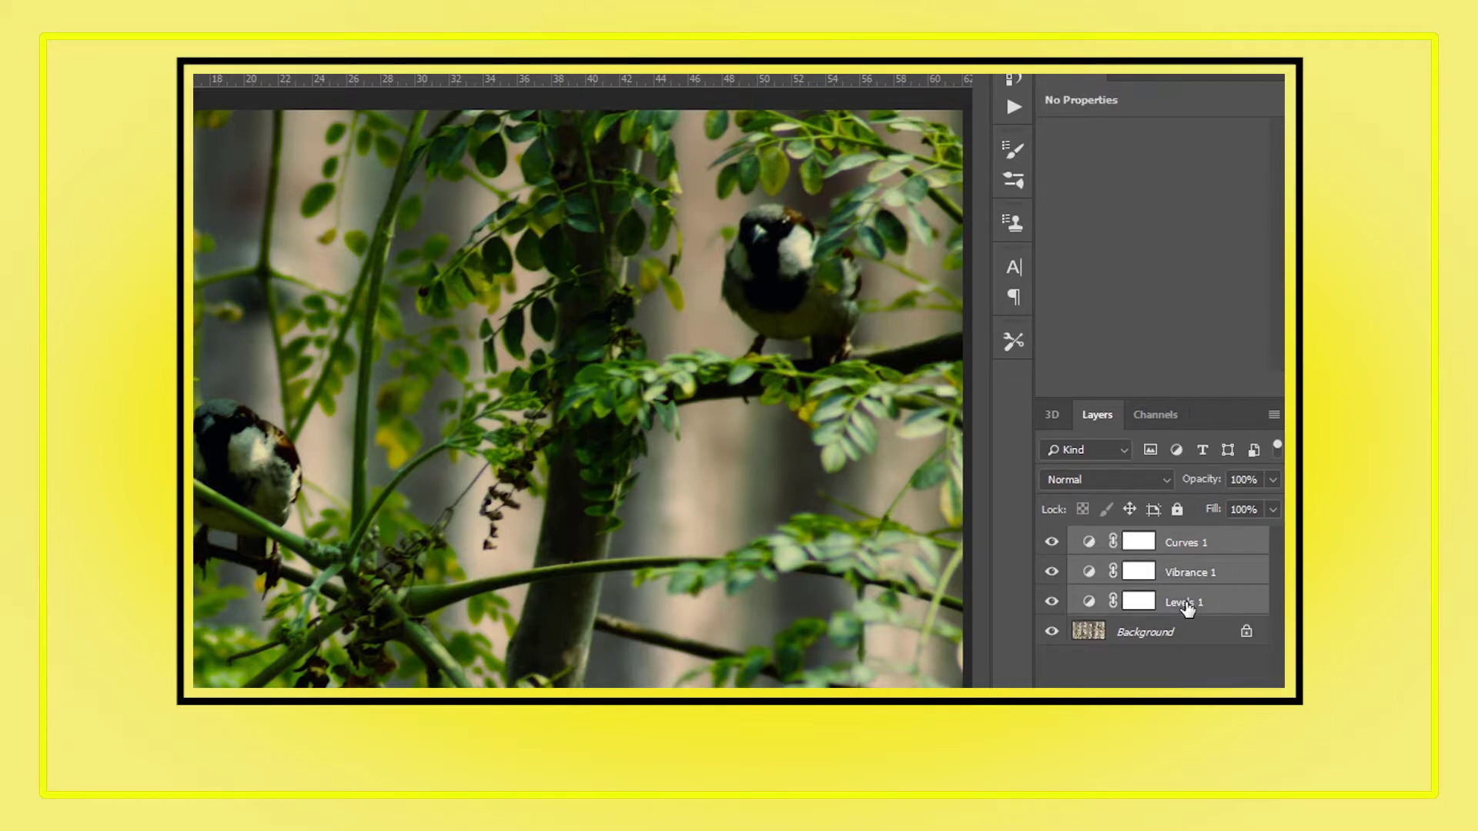
key("ctrl+g")
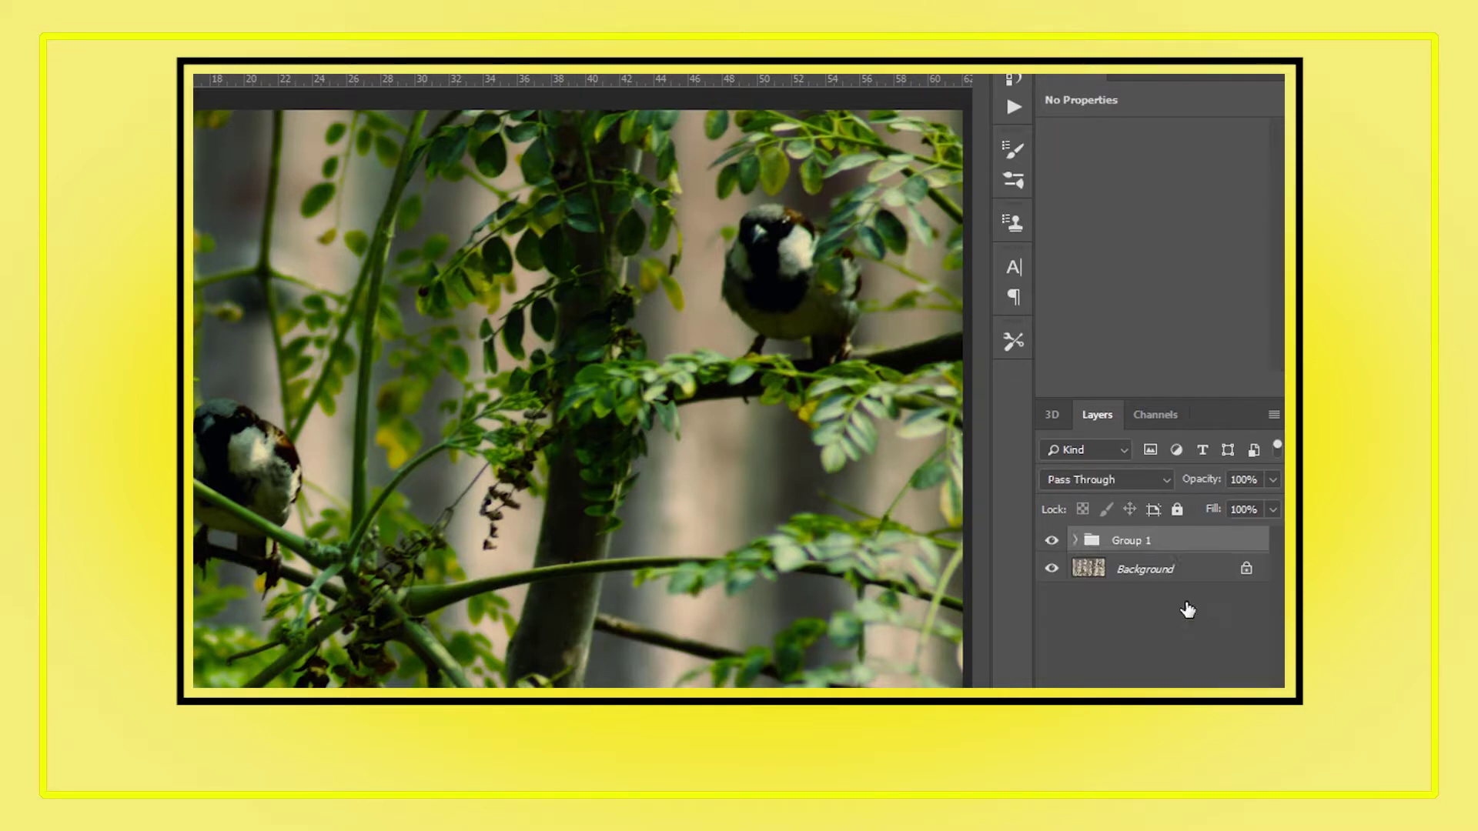
left_click(1073, 541)
left_click(1077, 541)
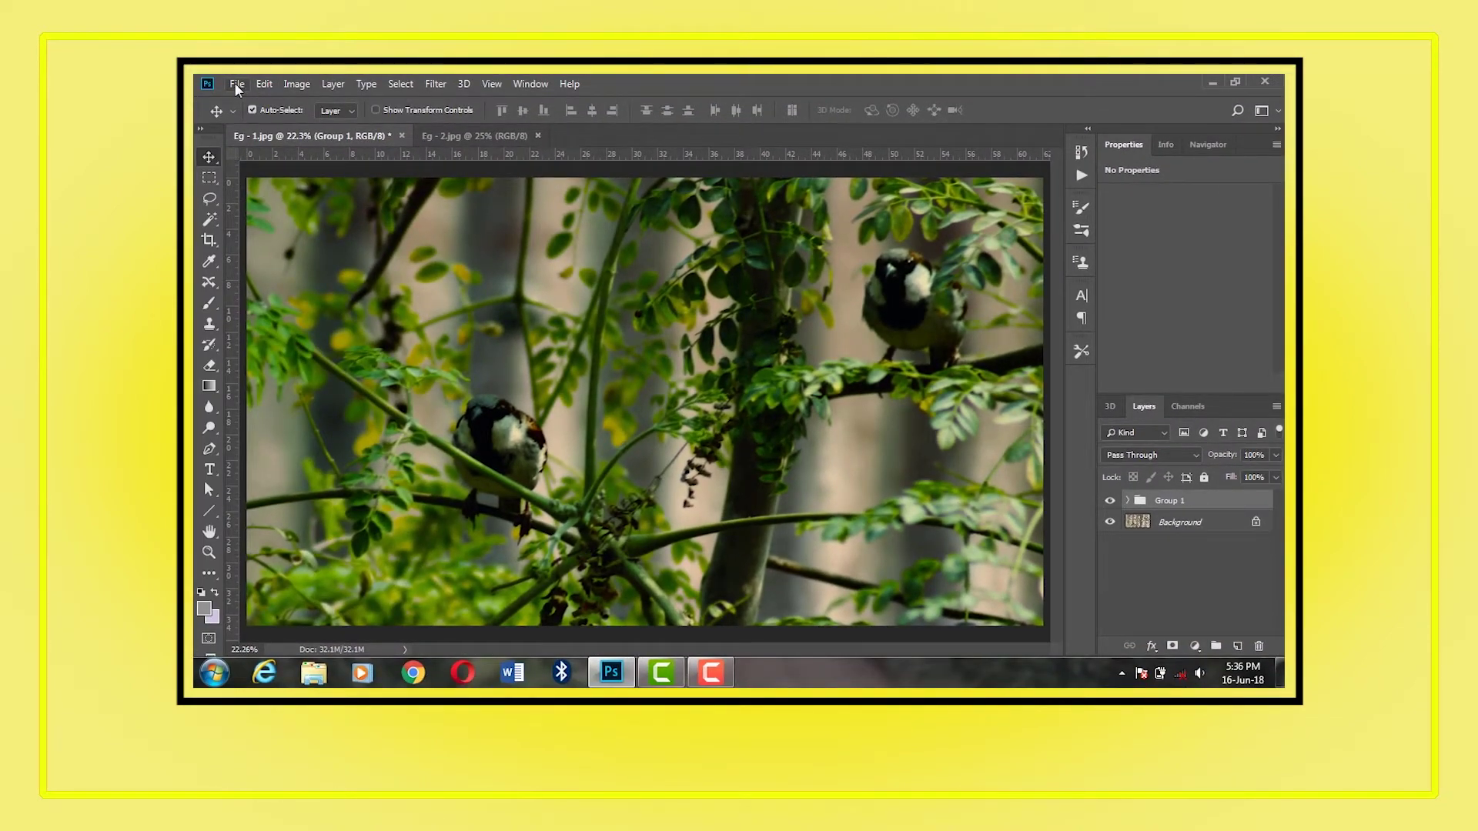
Start a Color Lookup Tables export with the description 'Basic colour adjustment'
left_click(236, 85)
mouse_move(400, 304)
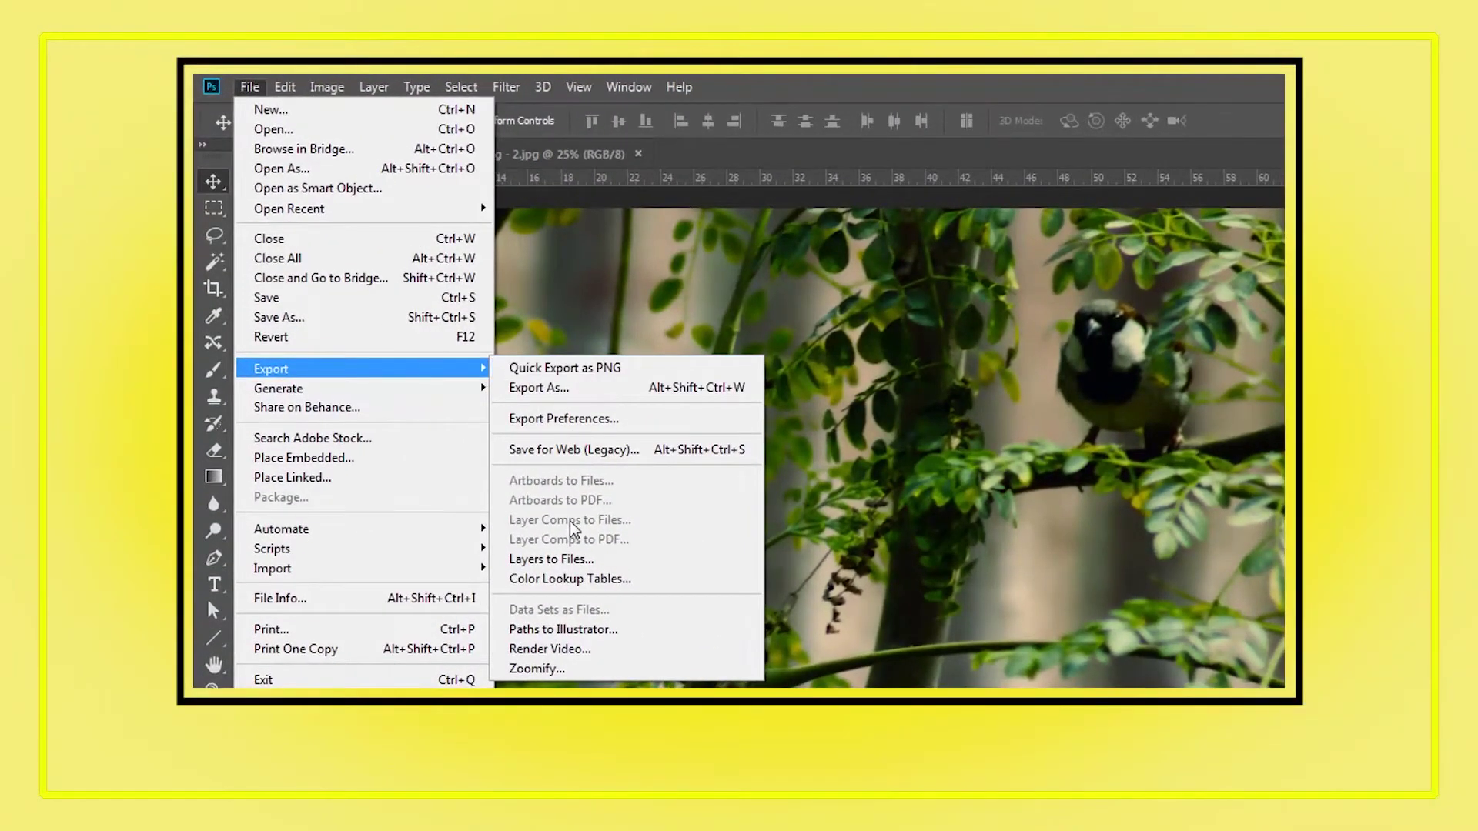
left_click(579, 585)
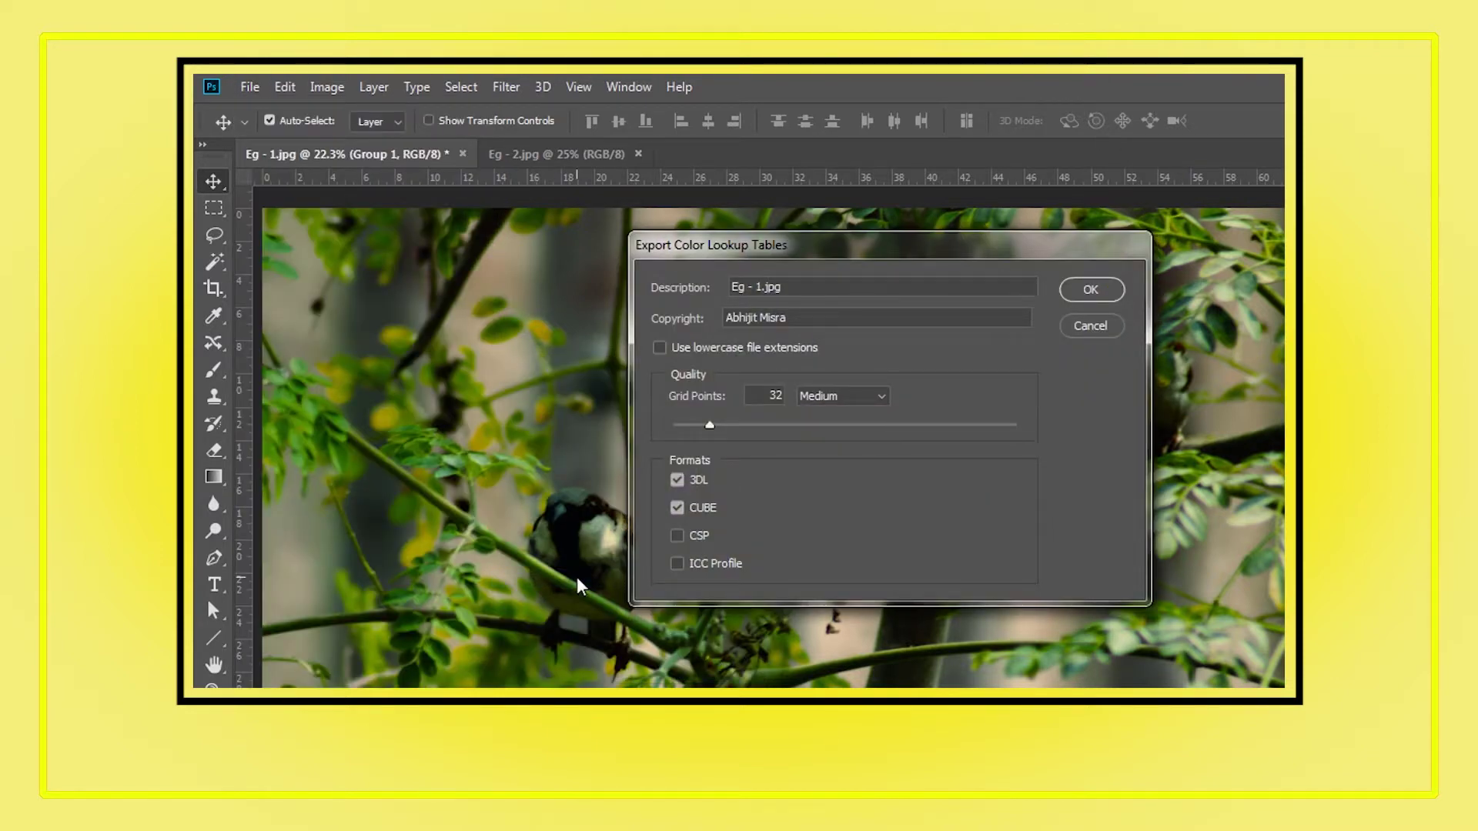
left_click_drag(793, 288, 643, 292)
type("Ba")
type("sic colour")
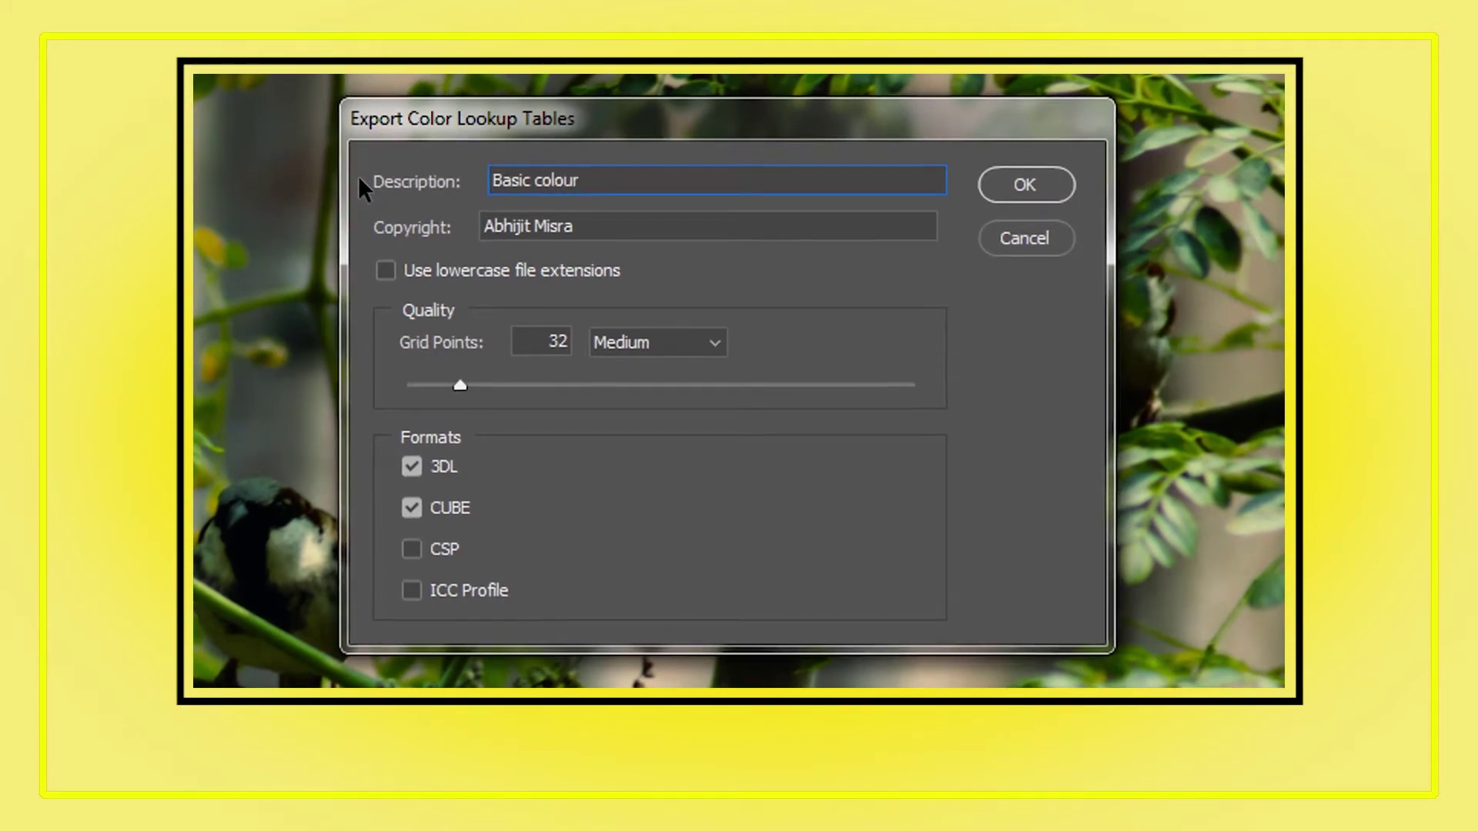
type(" adju")
type("stment")
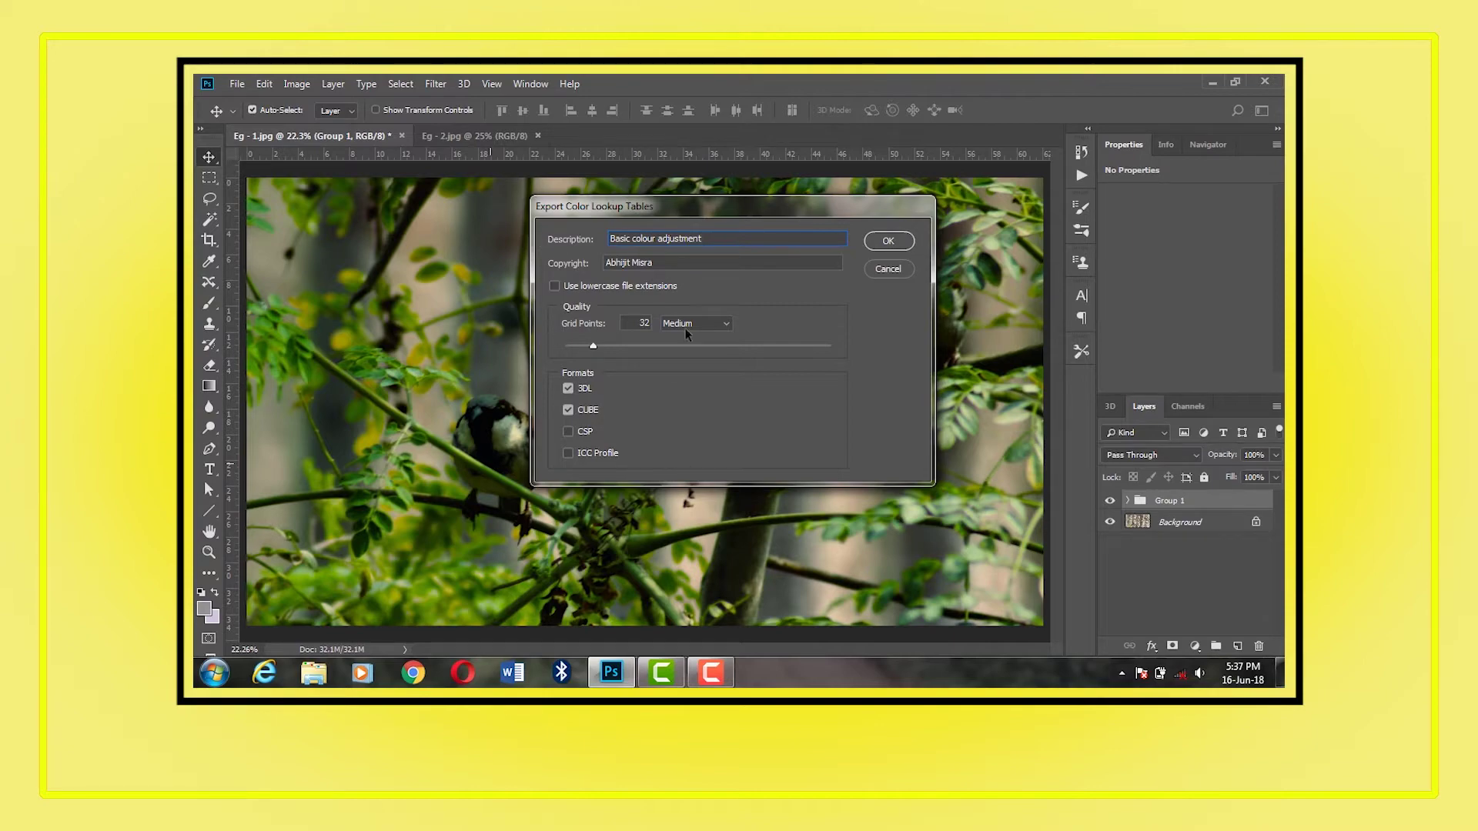
Set LUT quality to Medium, enable all formats including CSP, and confirm
left_click(726, 325)
left_click(669, 374)
left_click(726, 324)
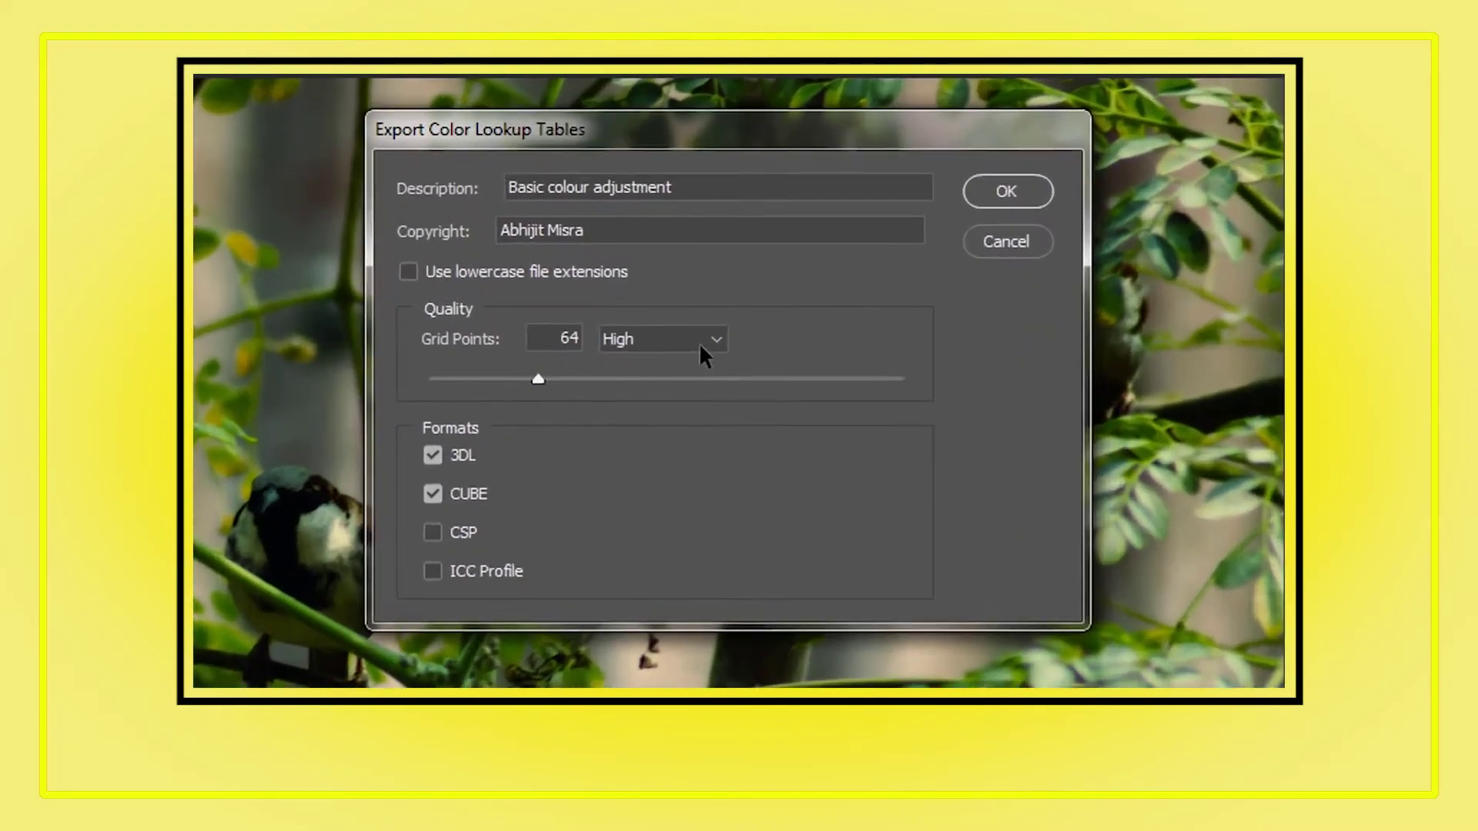
left_click(624, 476)
left_click_drag(925, 393, 683, 405)
left_click(713, 345)
left_click(616, 422)
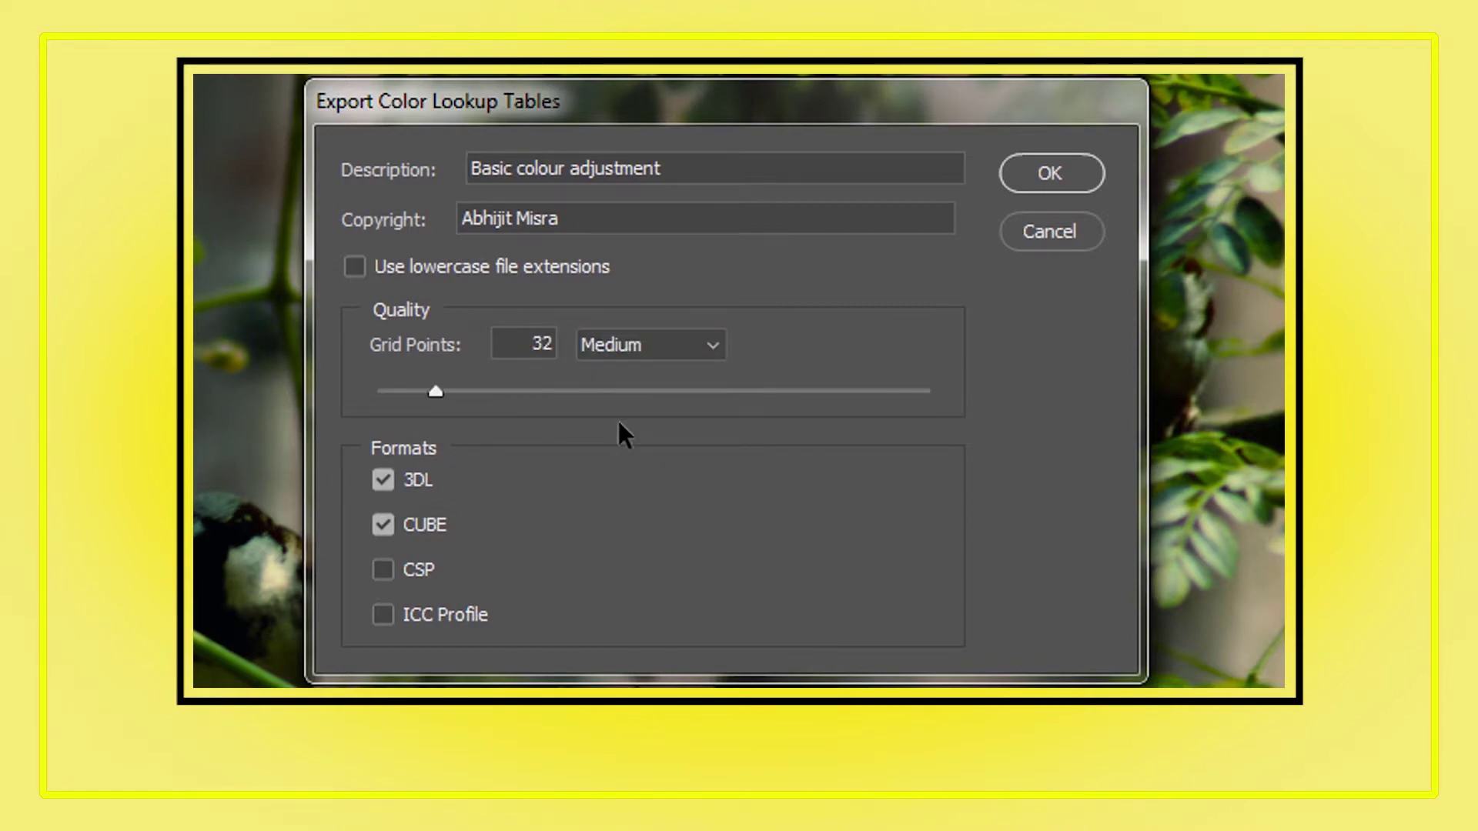
left_click(382, 570)
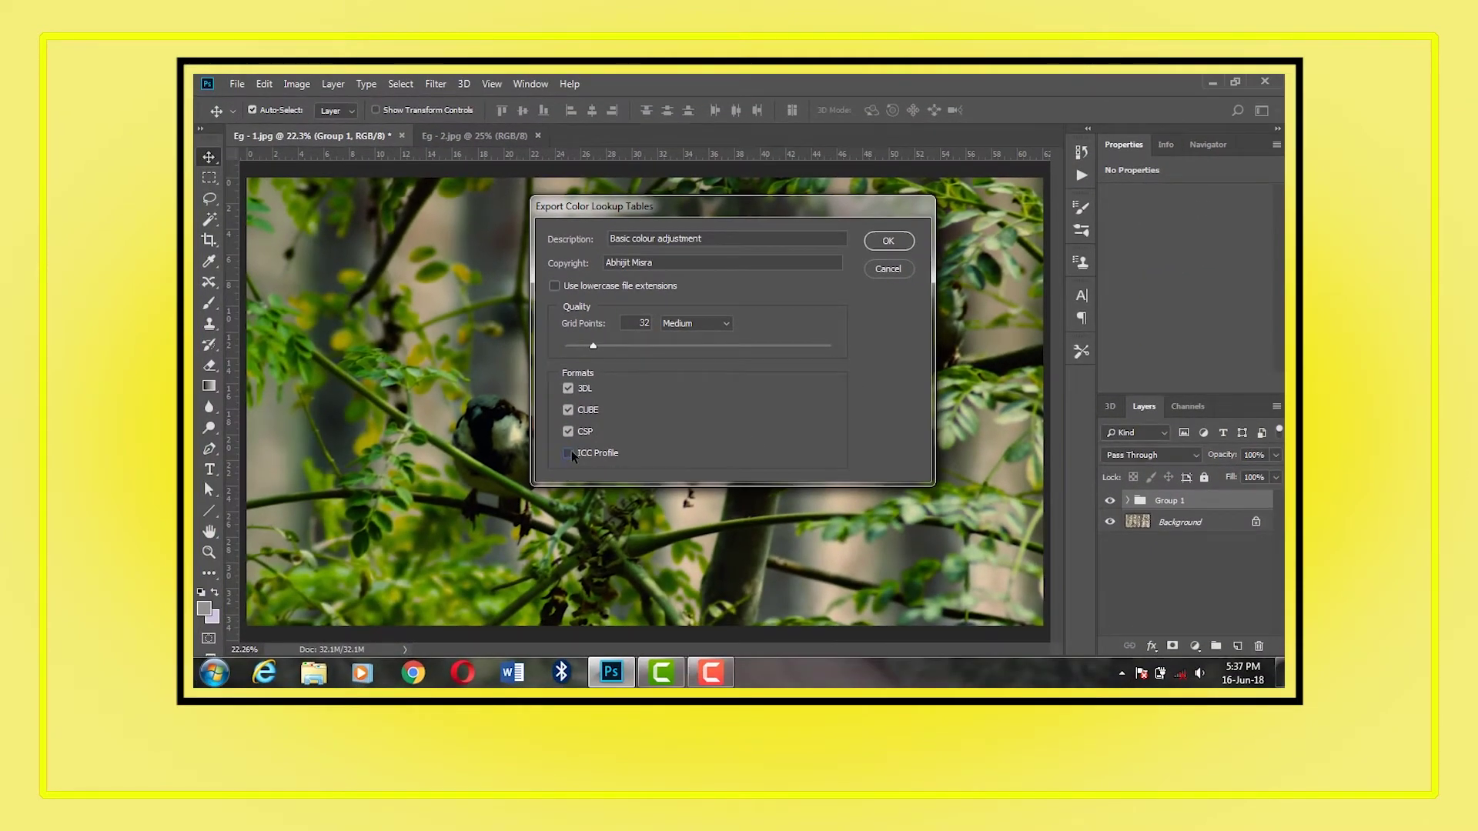
left_click(728, 325)
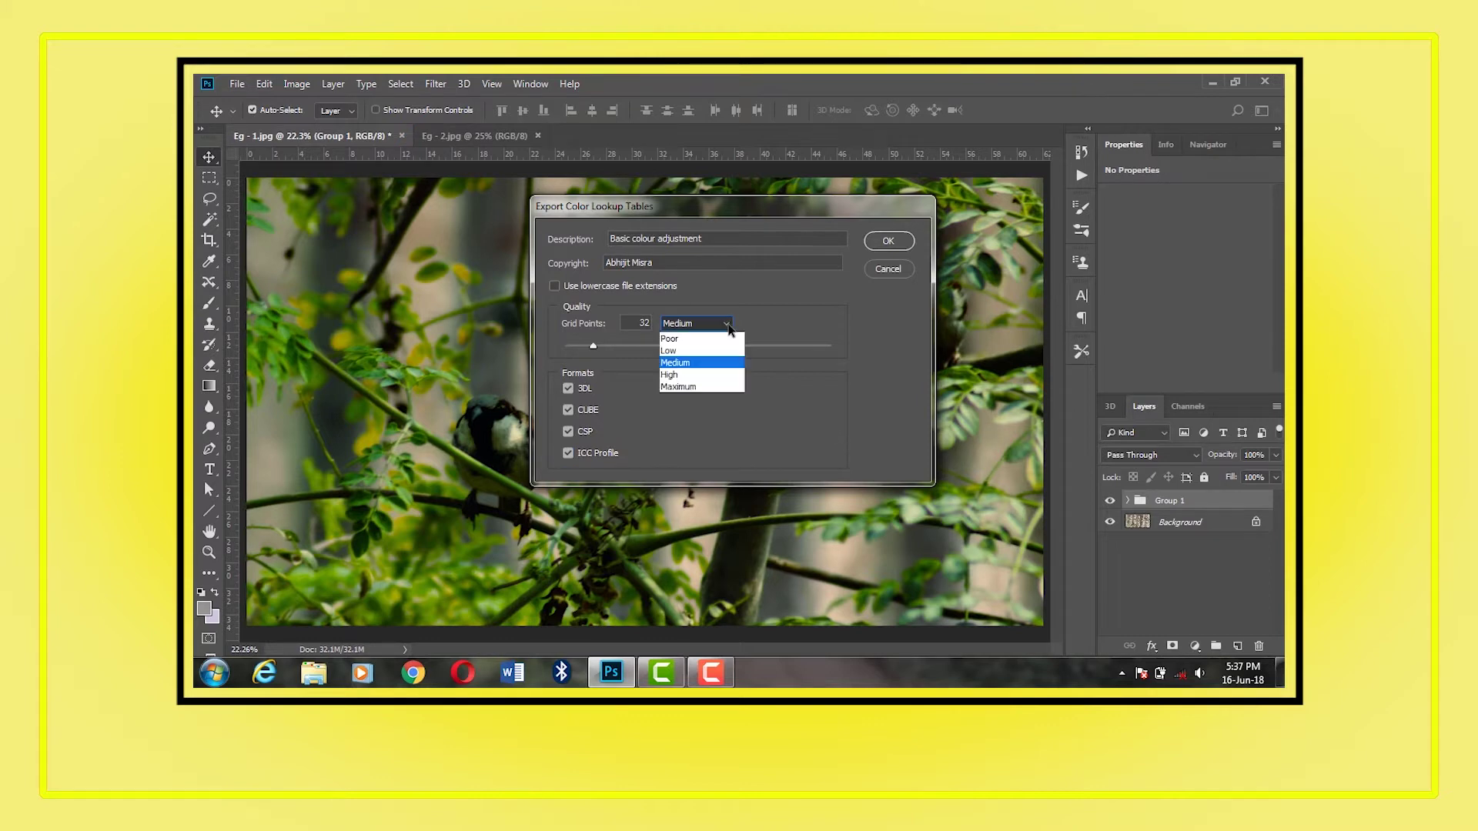
left_click(690, 413)
left_click(888, 240)
Save the LUTs as 'Basic' in My created LUTs and close Eg - 1.jpg unsaved
double_click(494, 227)
type("Basic correct")
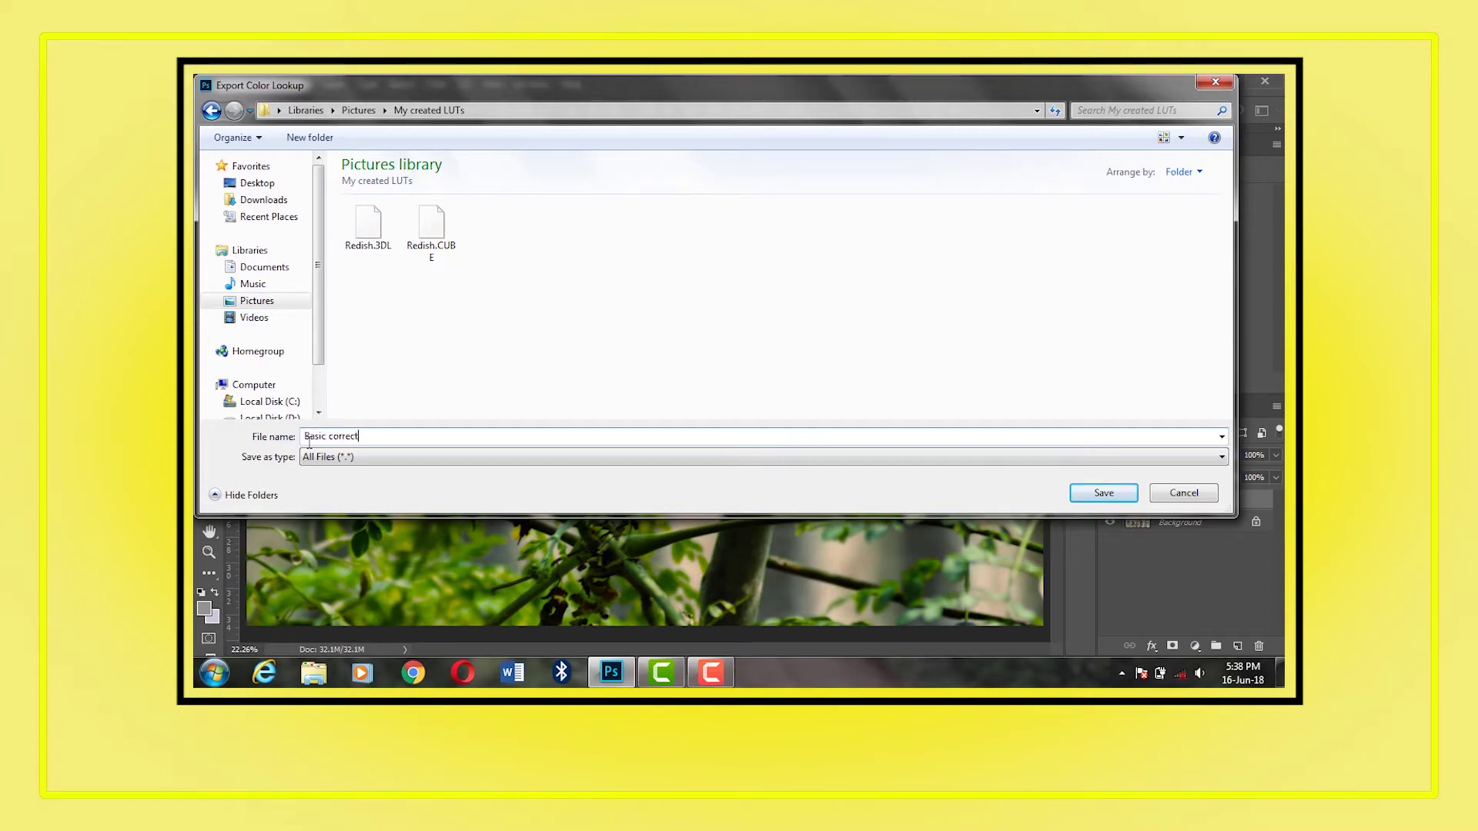
key("Return")
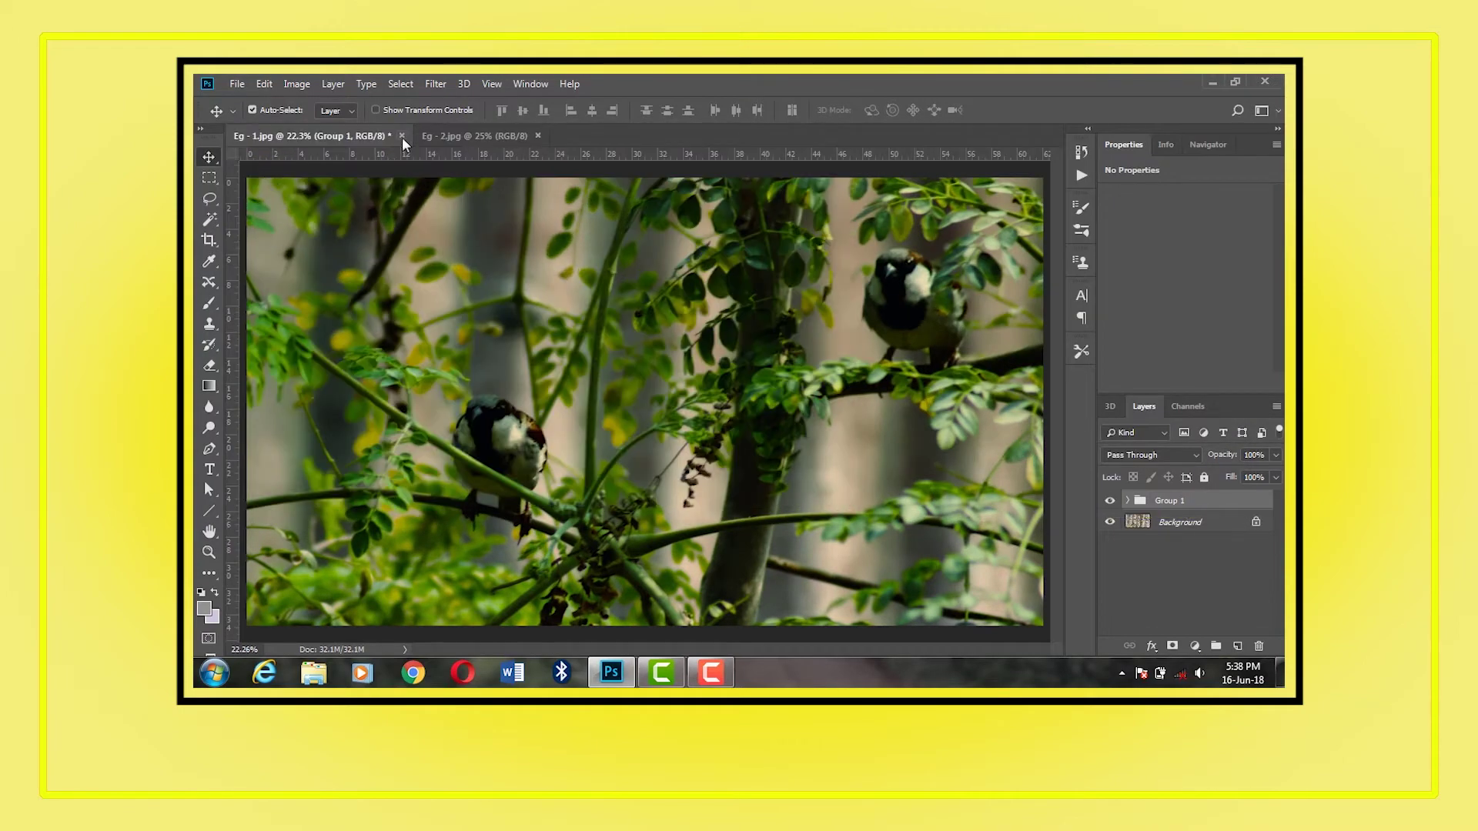
key("ctrl+w")
left_click(733, 305)
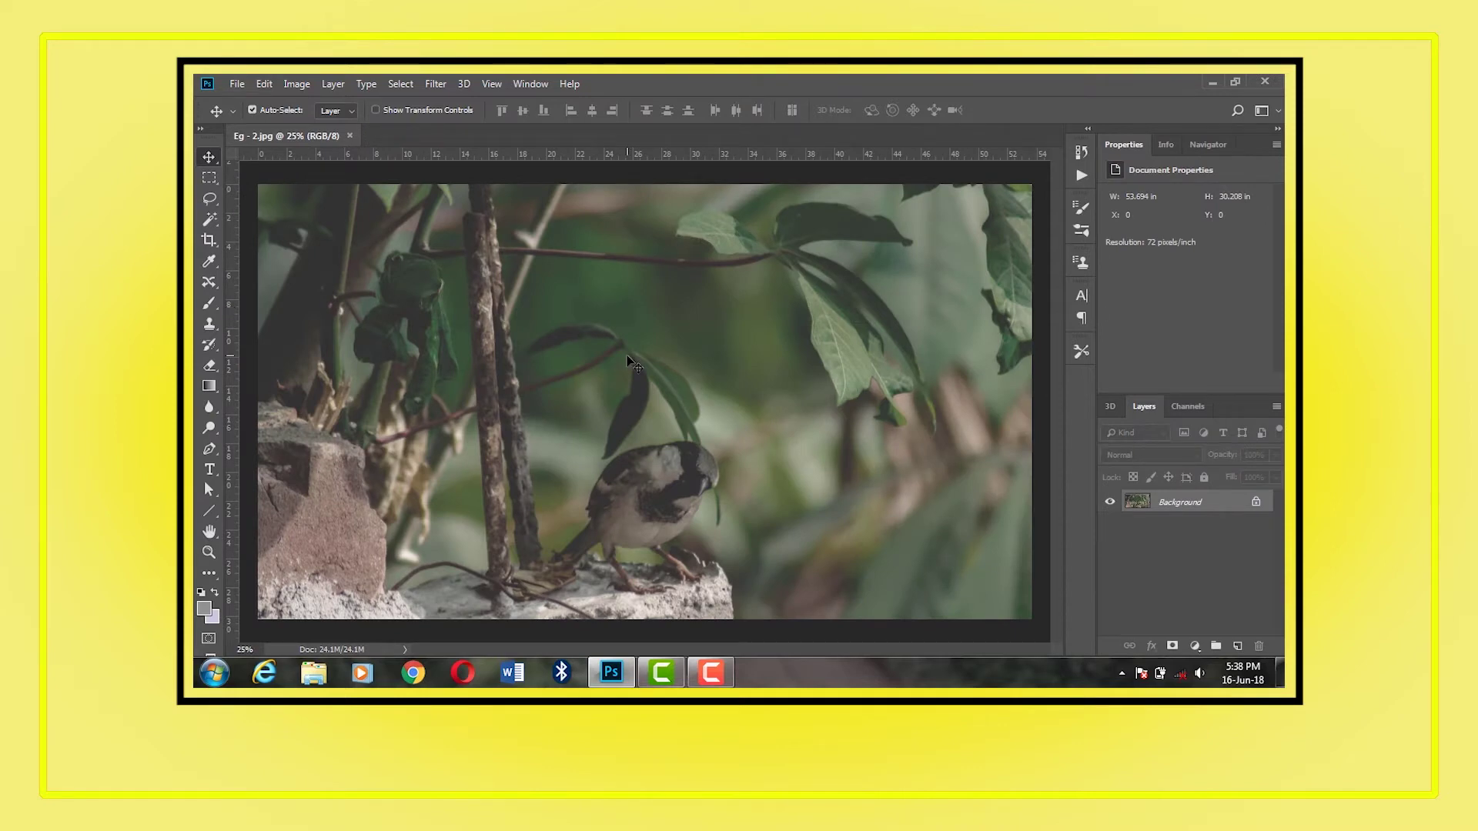
Add a Color Lookup layer to Eg - 2.jpg loaded with Basic correction.CUBE from My created LUTs
left_click(296, 84)
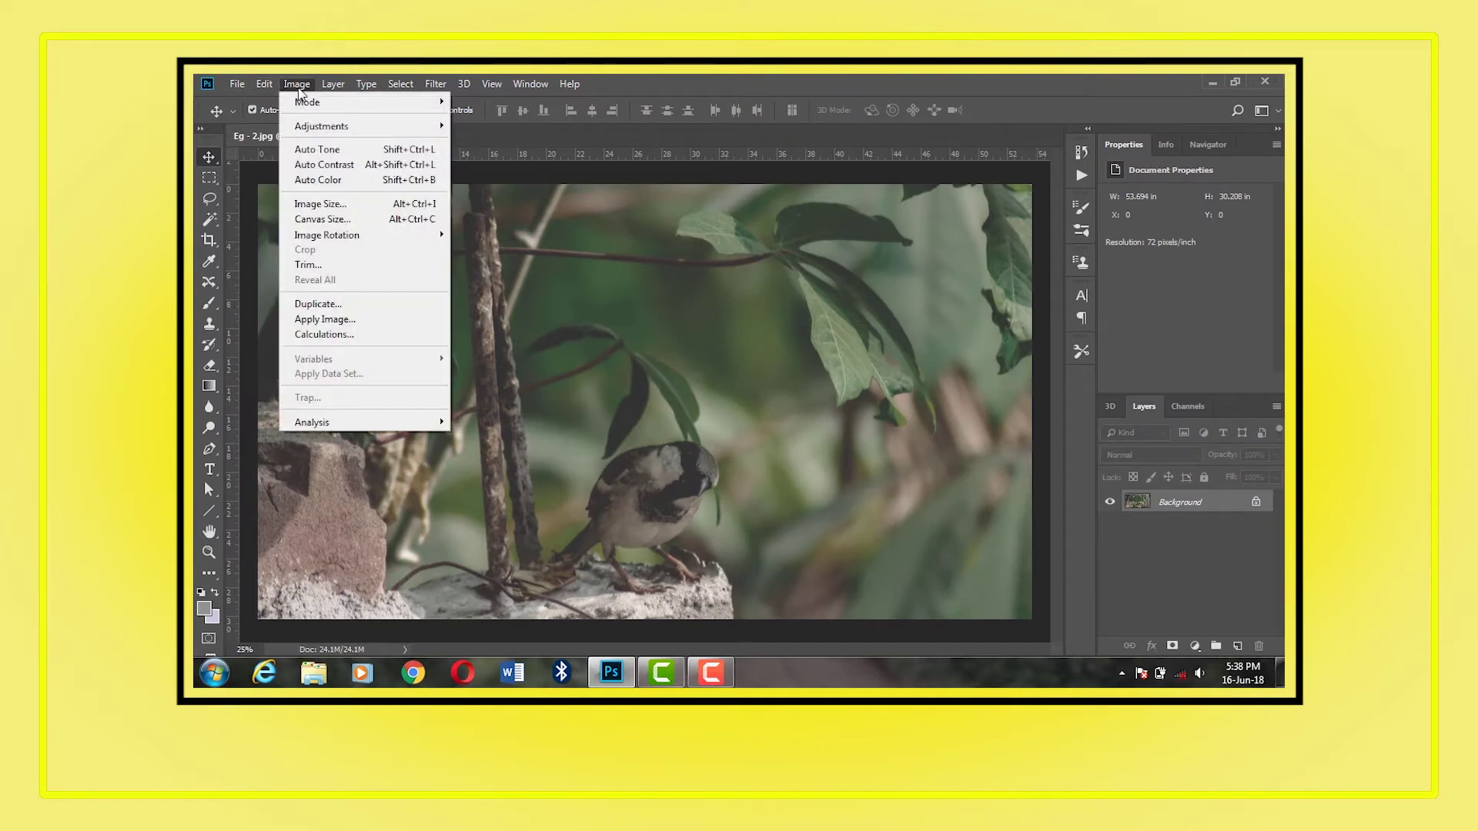
mouse_move(329, 126)
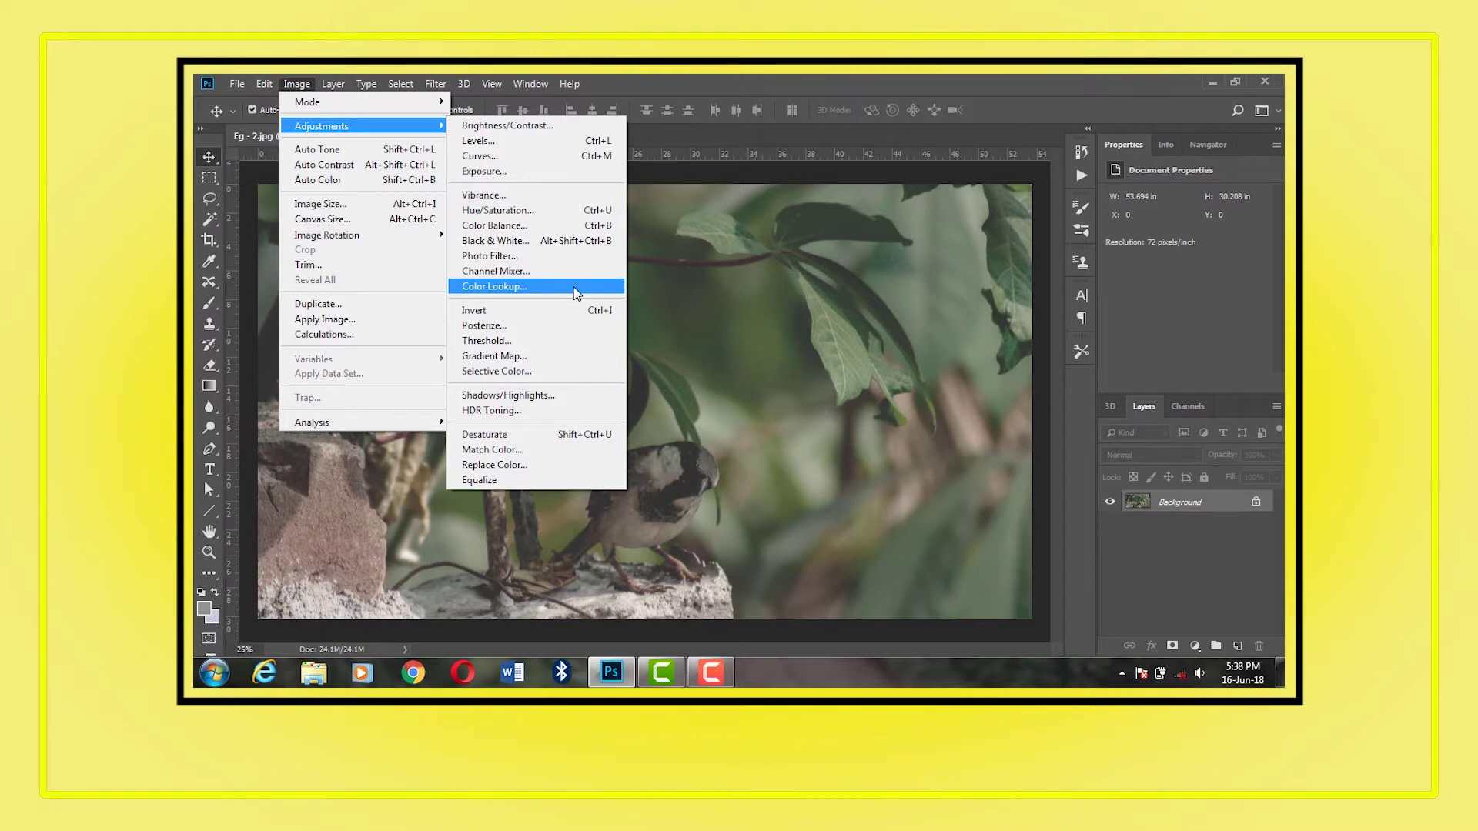
left_click(1194, 646)
left_click(1188, 571)
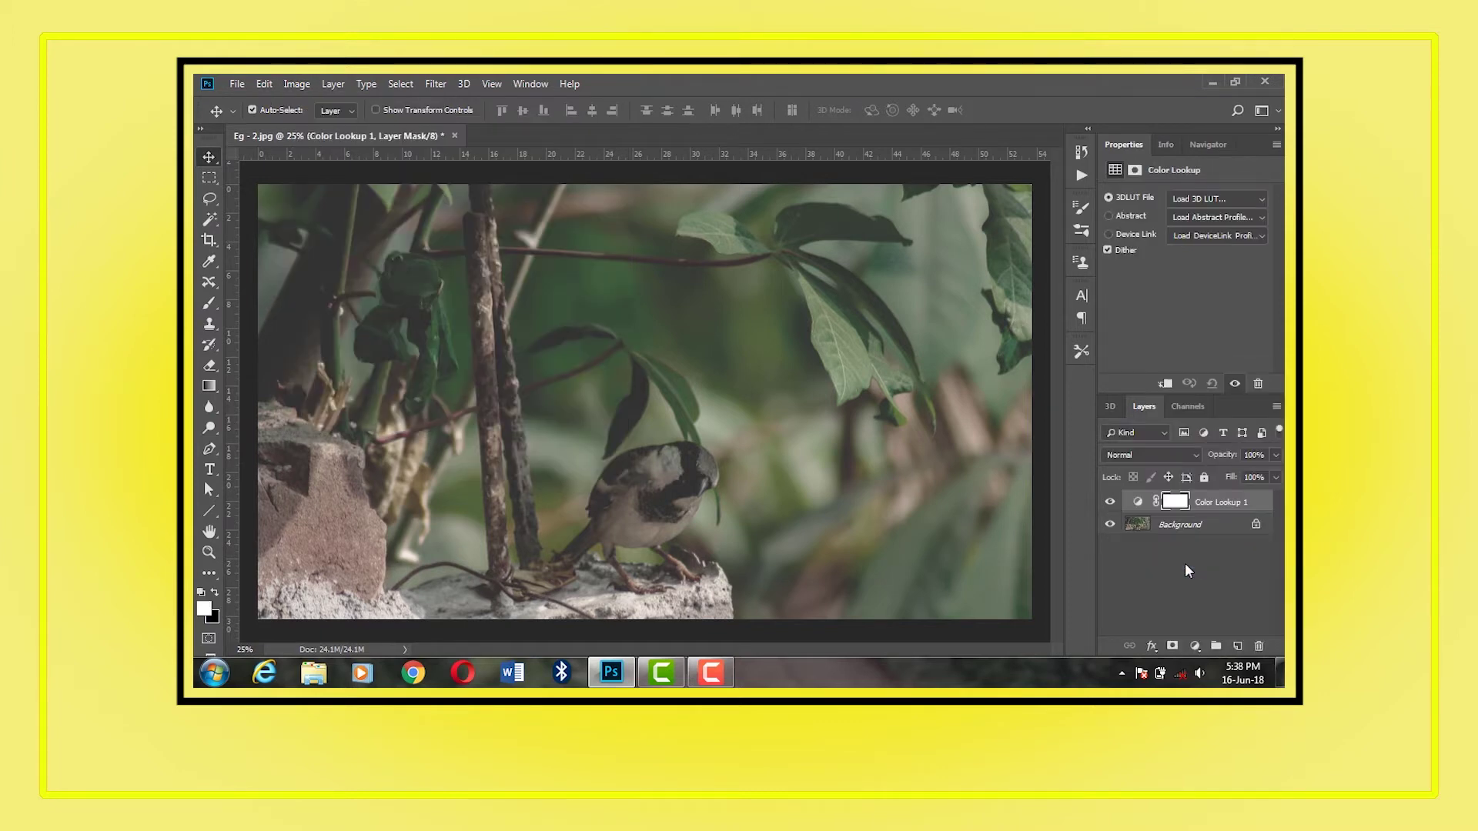
left_click(1259, 197)
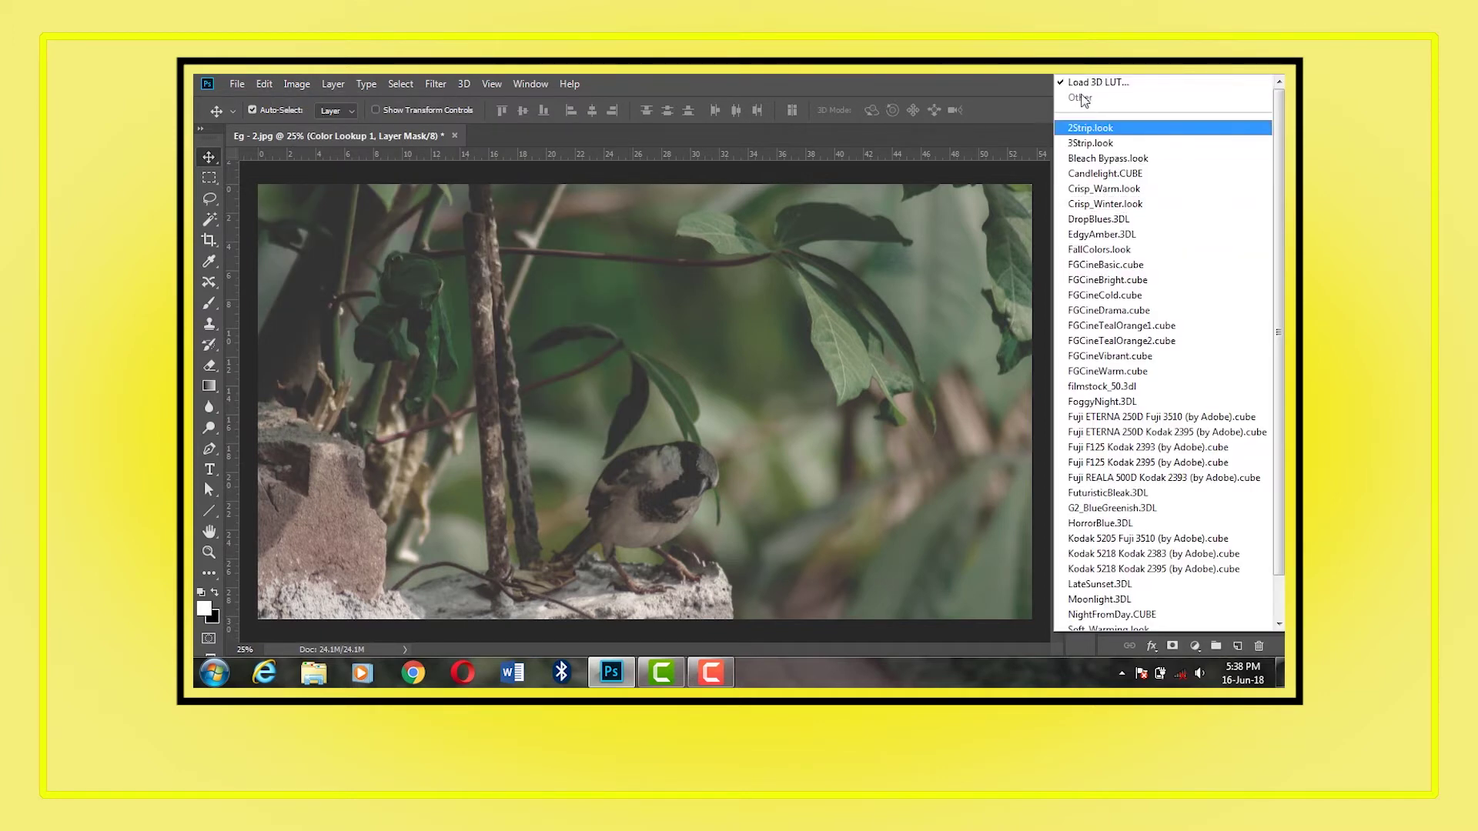
left_click(1101, 82)
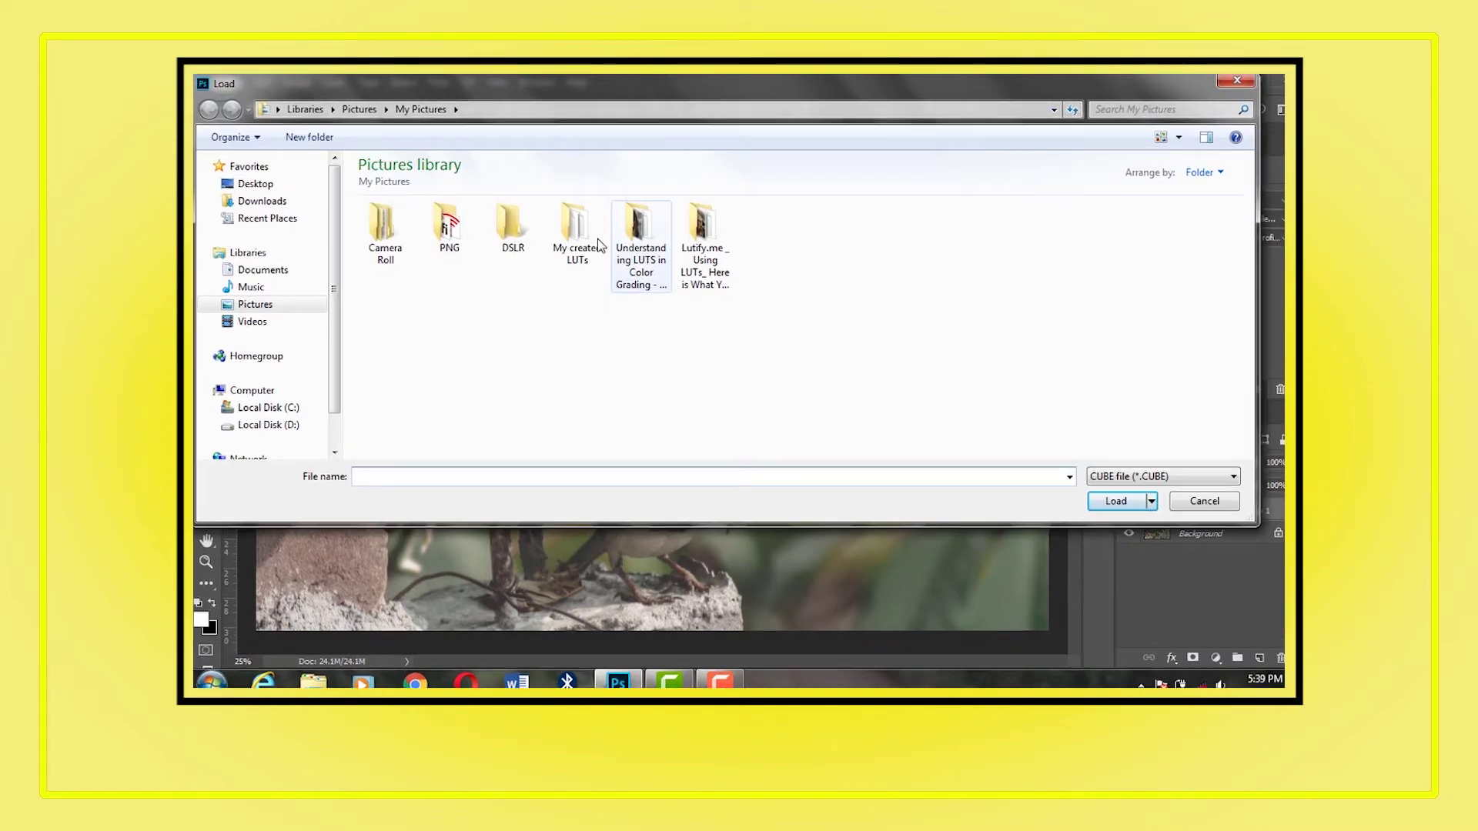
double_click(577, 227)
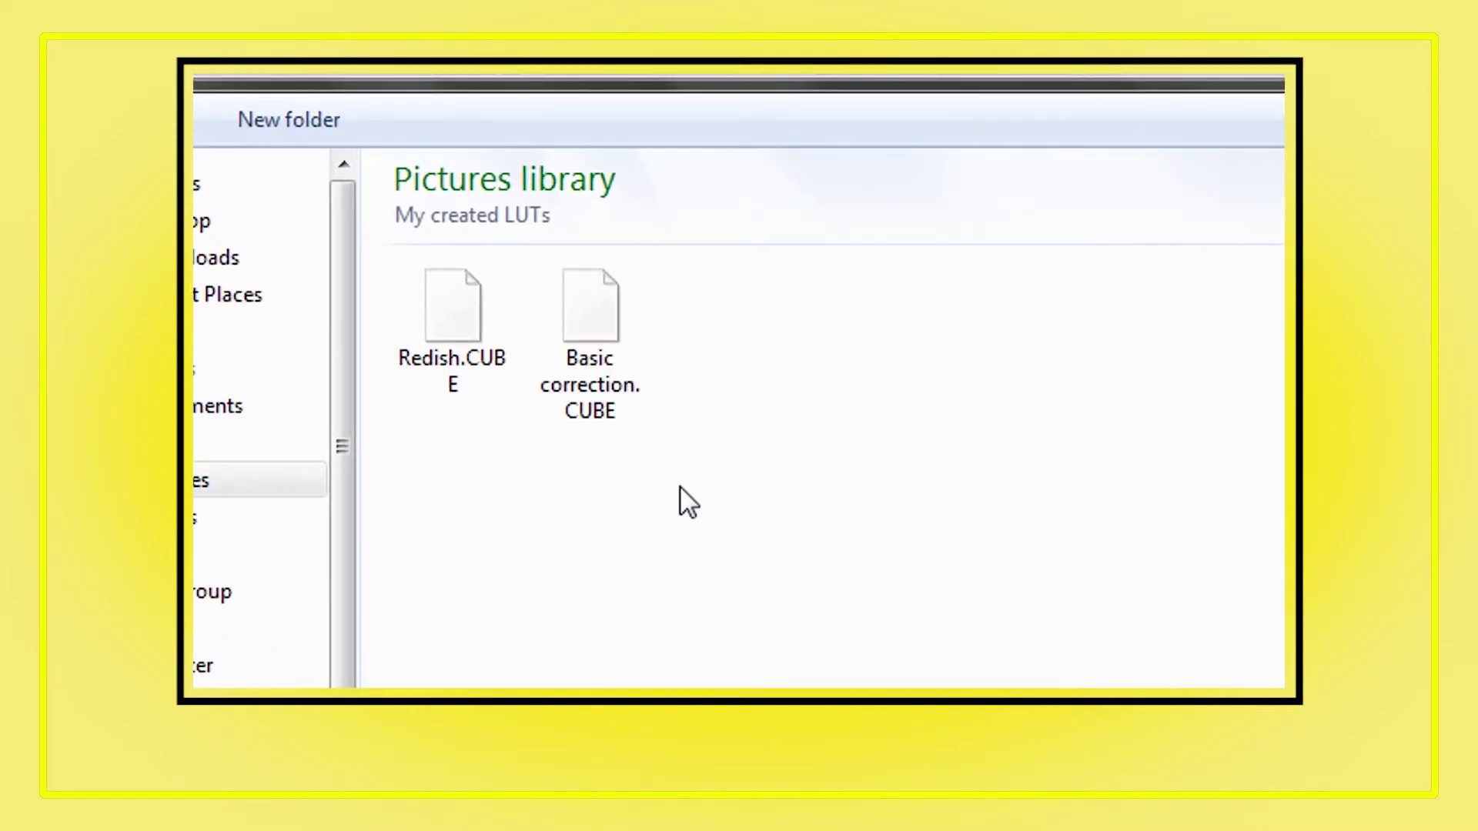
left_click(585, 321)
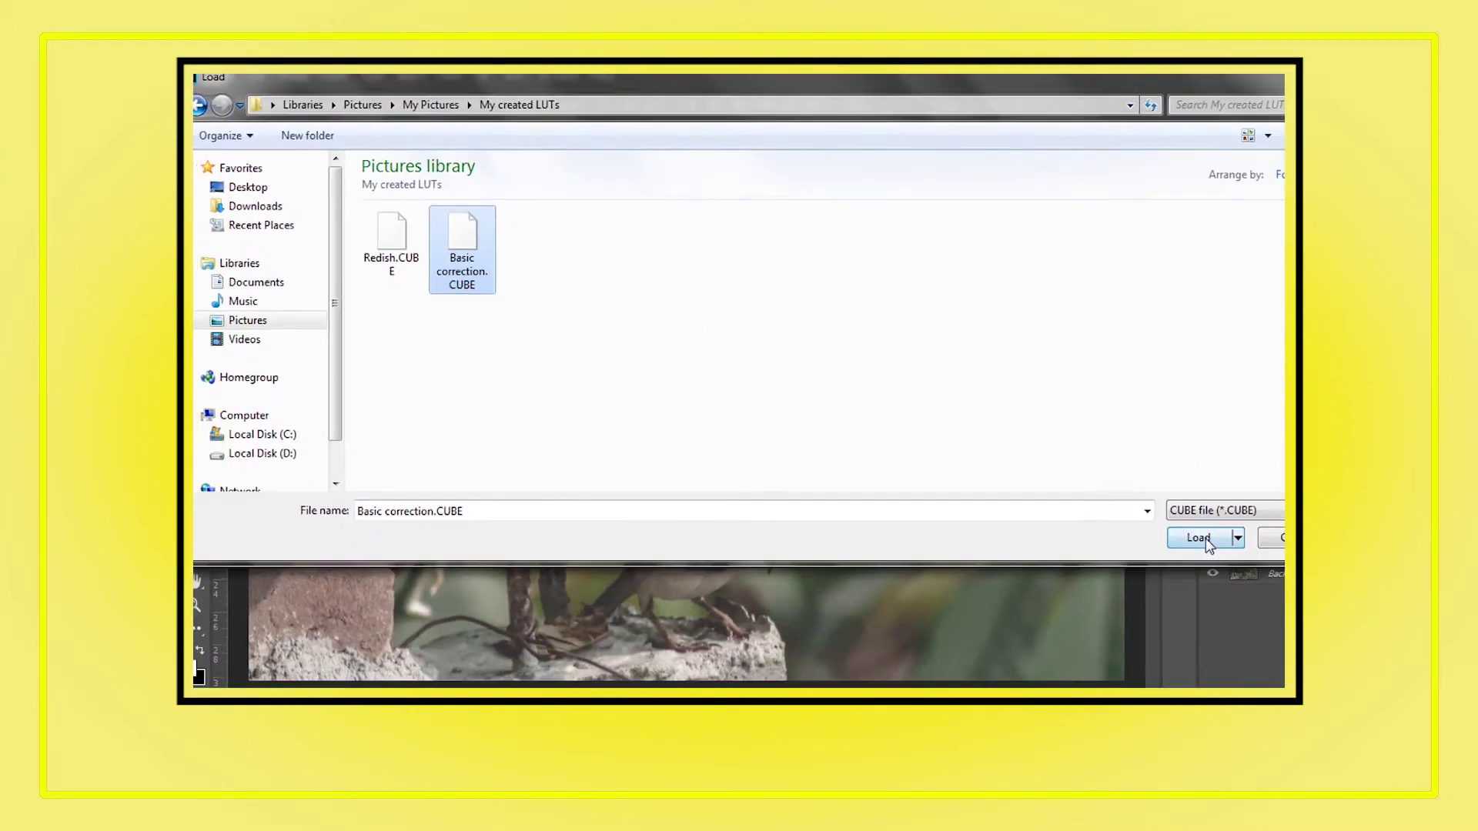
left_click(1114, 497)
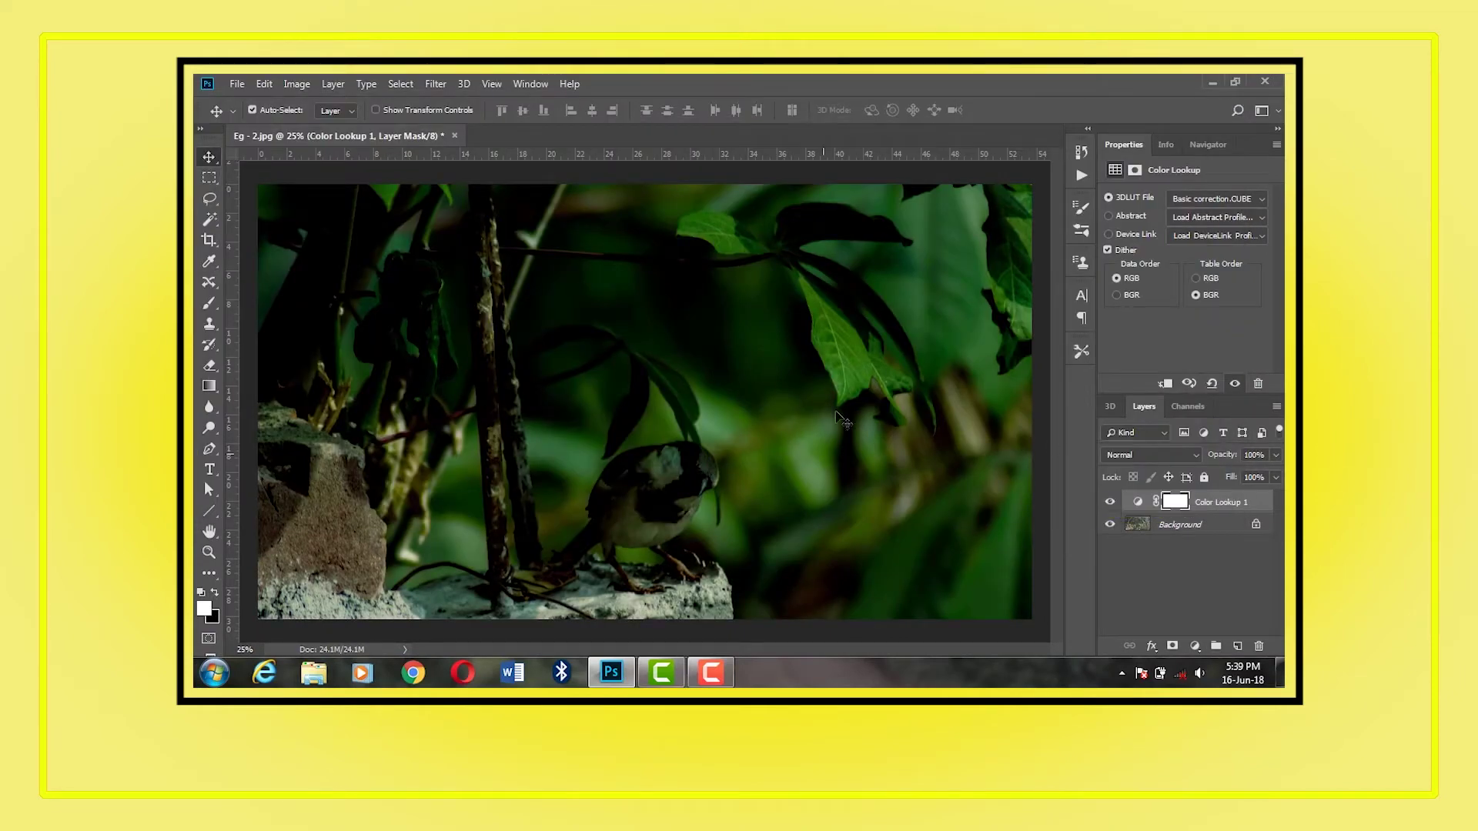
Toggle the Color Lookup layer's visibility to compare the graded photo
left_click(1139, 503)
left_click(1109, 502)
left_click(1109, 502)
left_click(1194, 646)
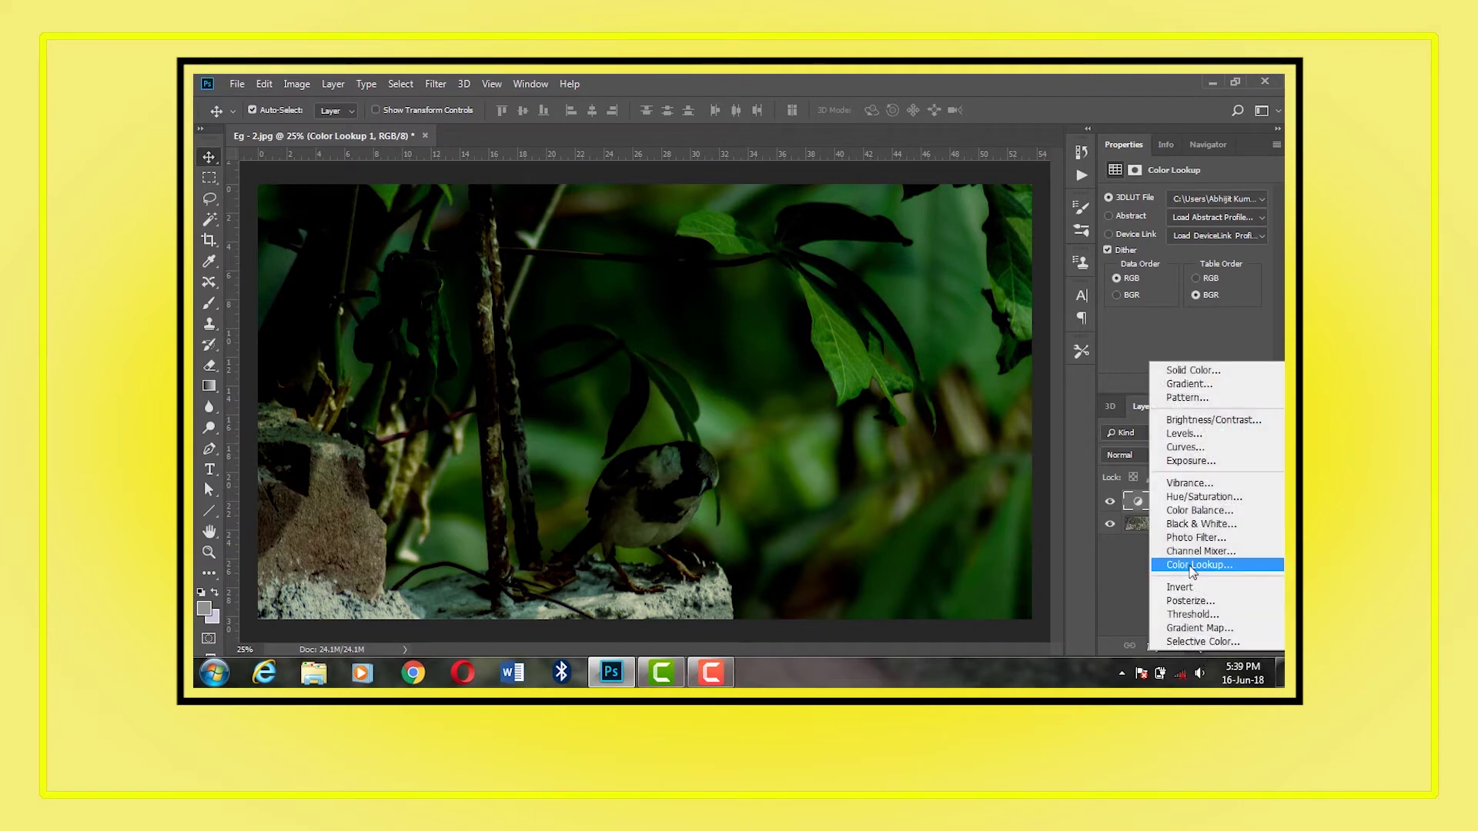
left_click(292, 85)
left_click(1005, 474)
Raise the Background layer's brightness with Brightness/Contrast
left_click(1180, 524)
left_click(296, 84)
mouse_move(307, 119)
left_click(493, 119)
left_click_drag(348, 317, 363, 317)
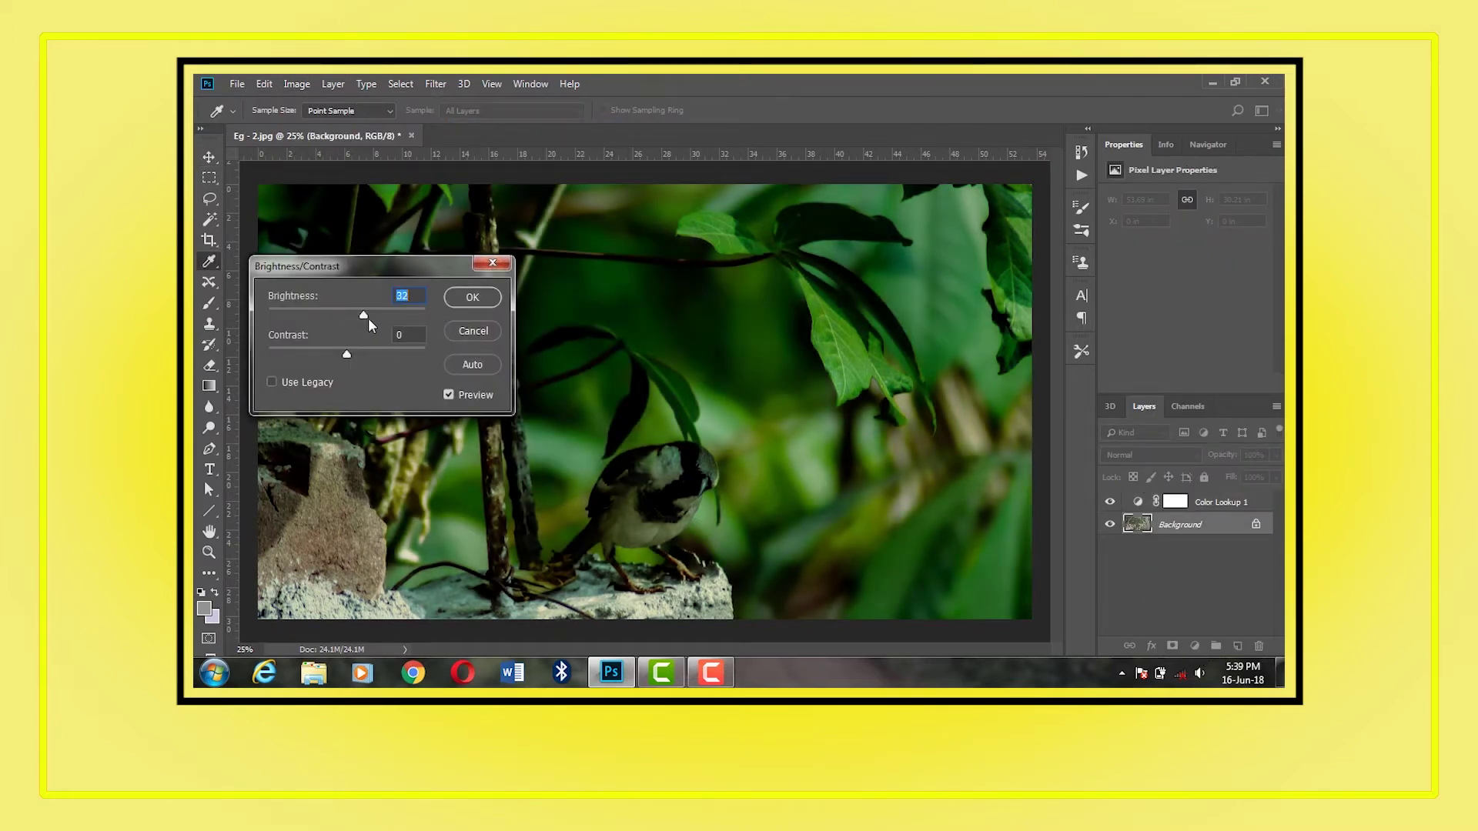
left_click(473, 297)
Set Color Lookup 1 opacity to 73%, close the photo unsaved and quit Photoshop
left_click(1205, 504)
left_click_drag(1227, 459, 1255, 483)
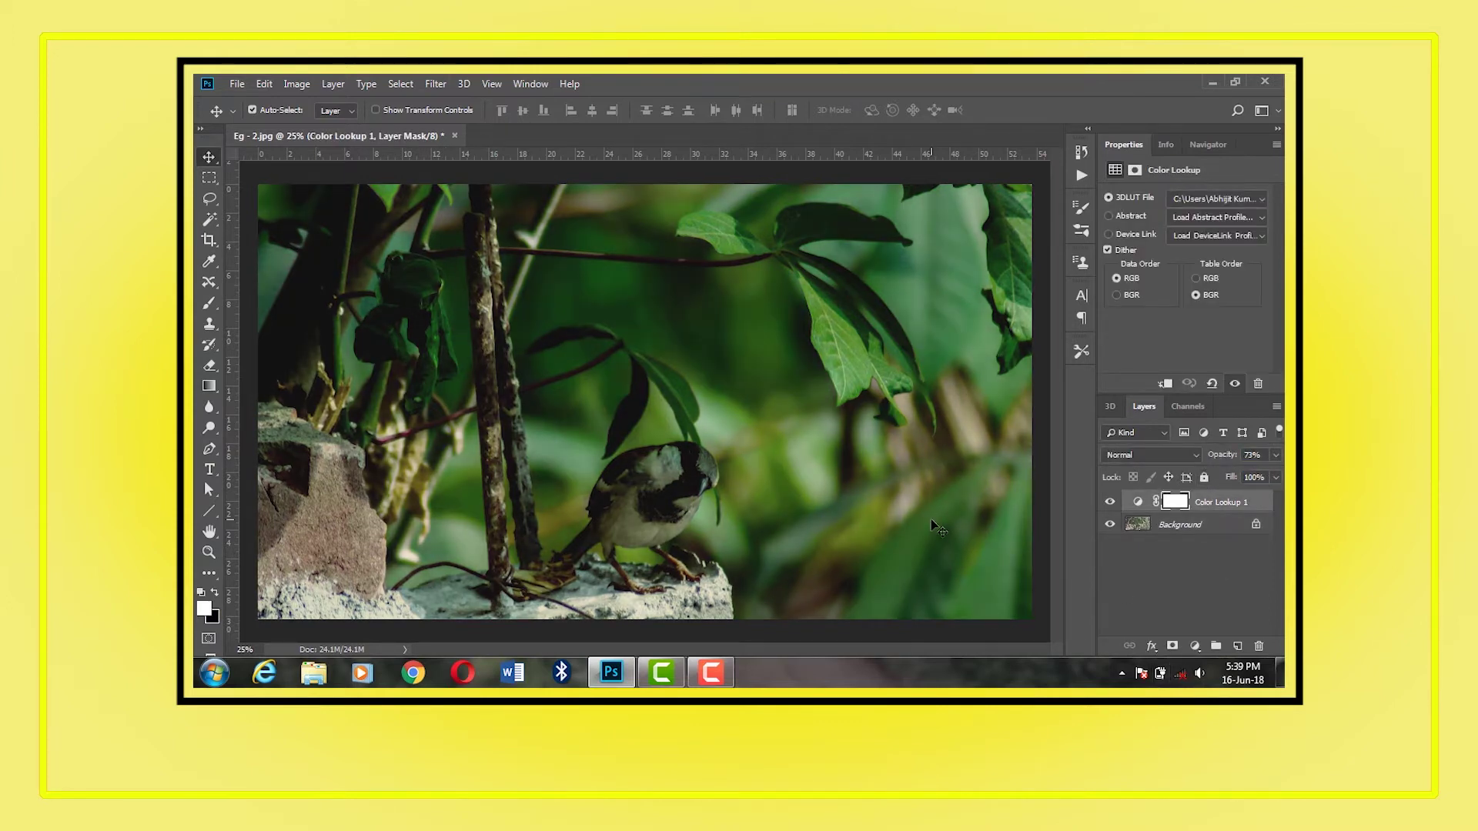
left_click(455, 135)
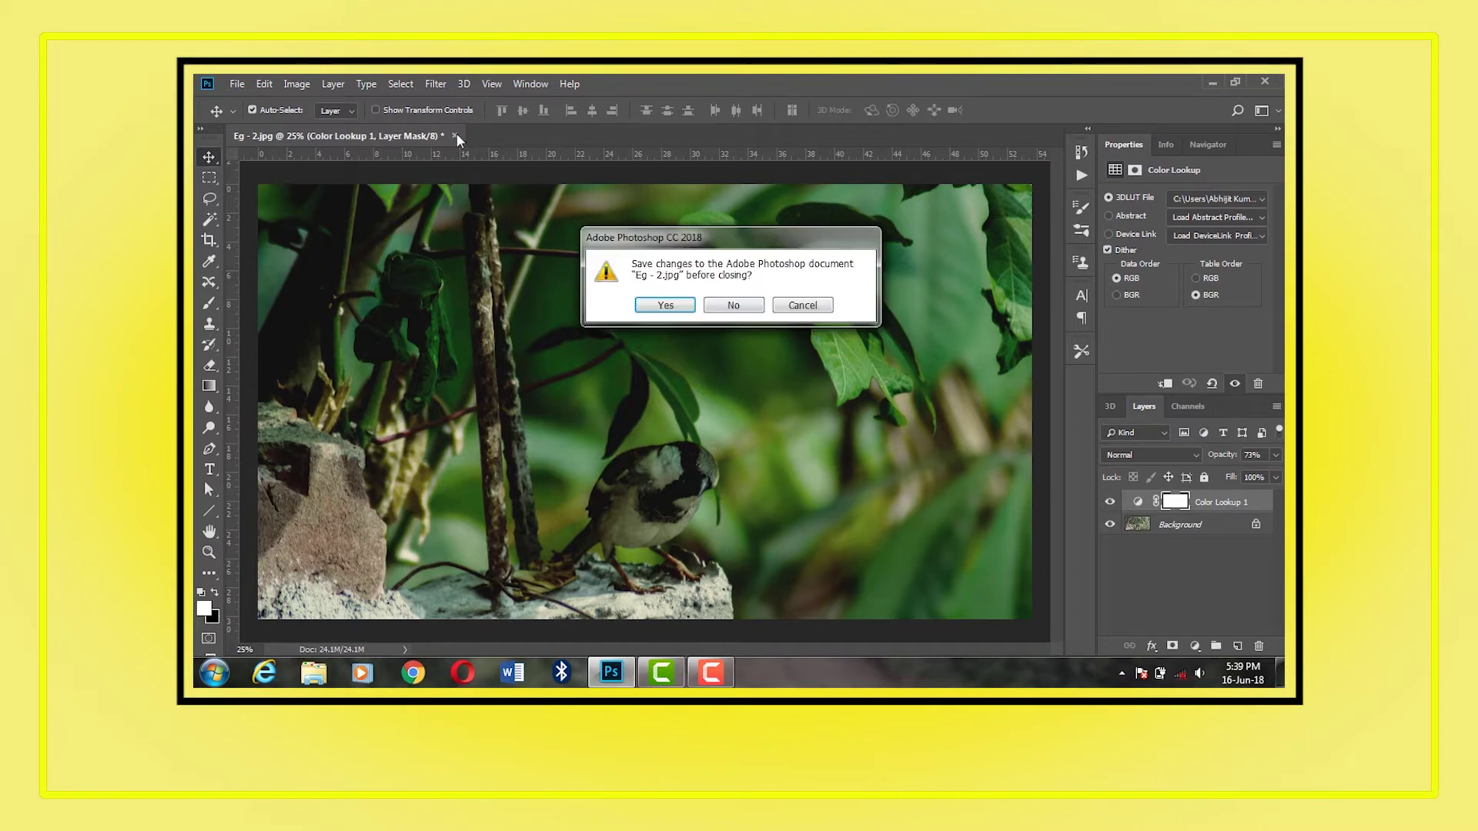
left_click(735, 306)
left_click(1264, 86)
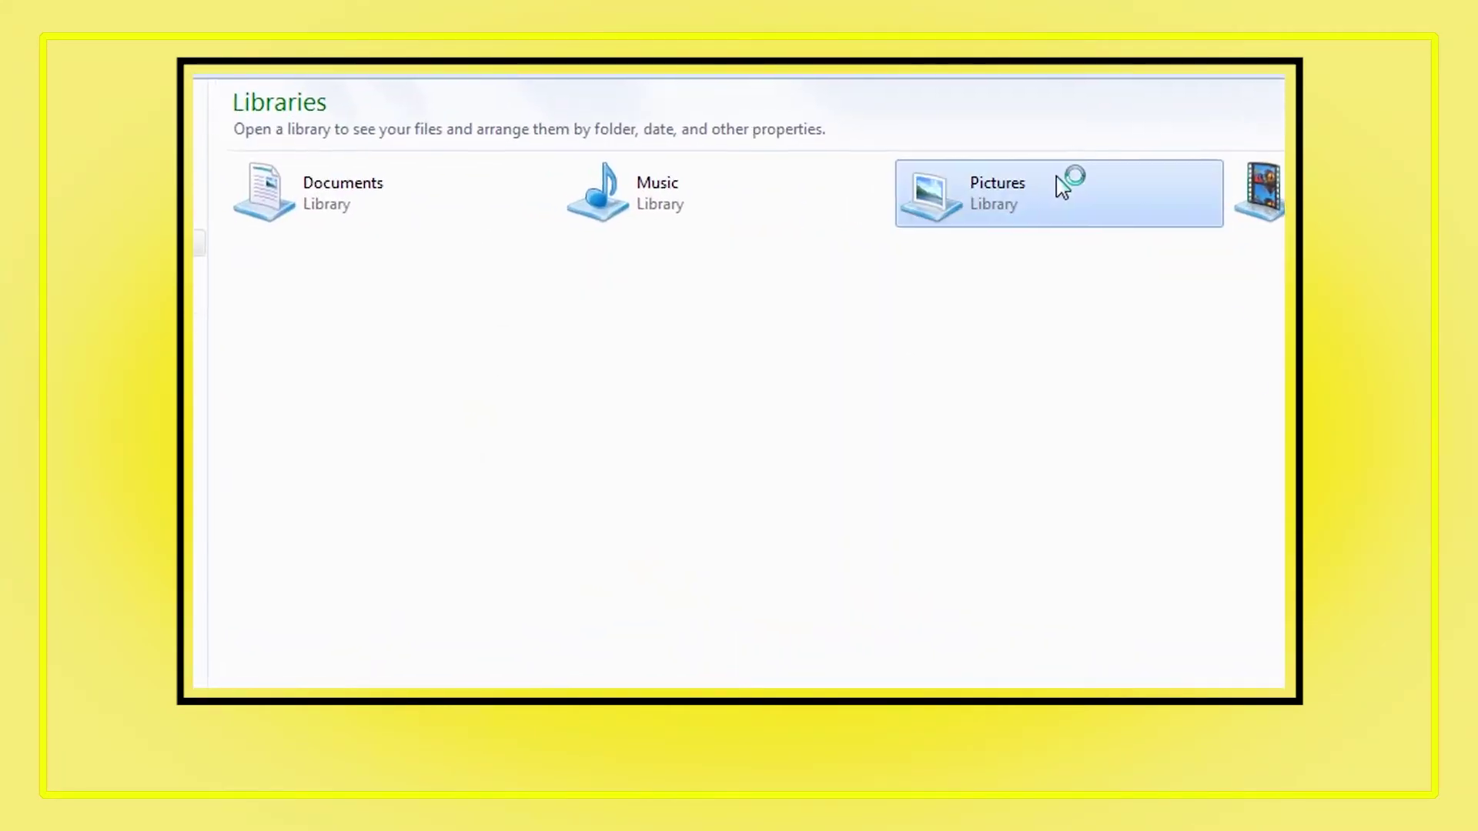
Open Pictures > My created LUTs and select Redish.CUBE and Redish.3DL
double_click(1062, 185)
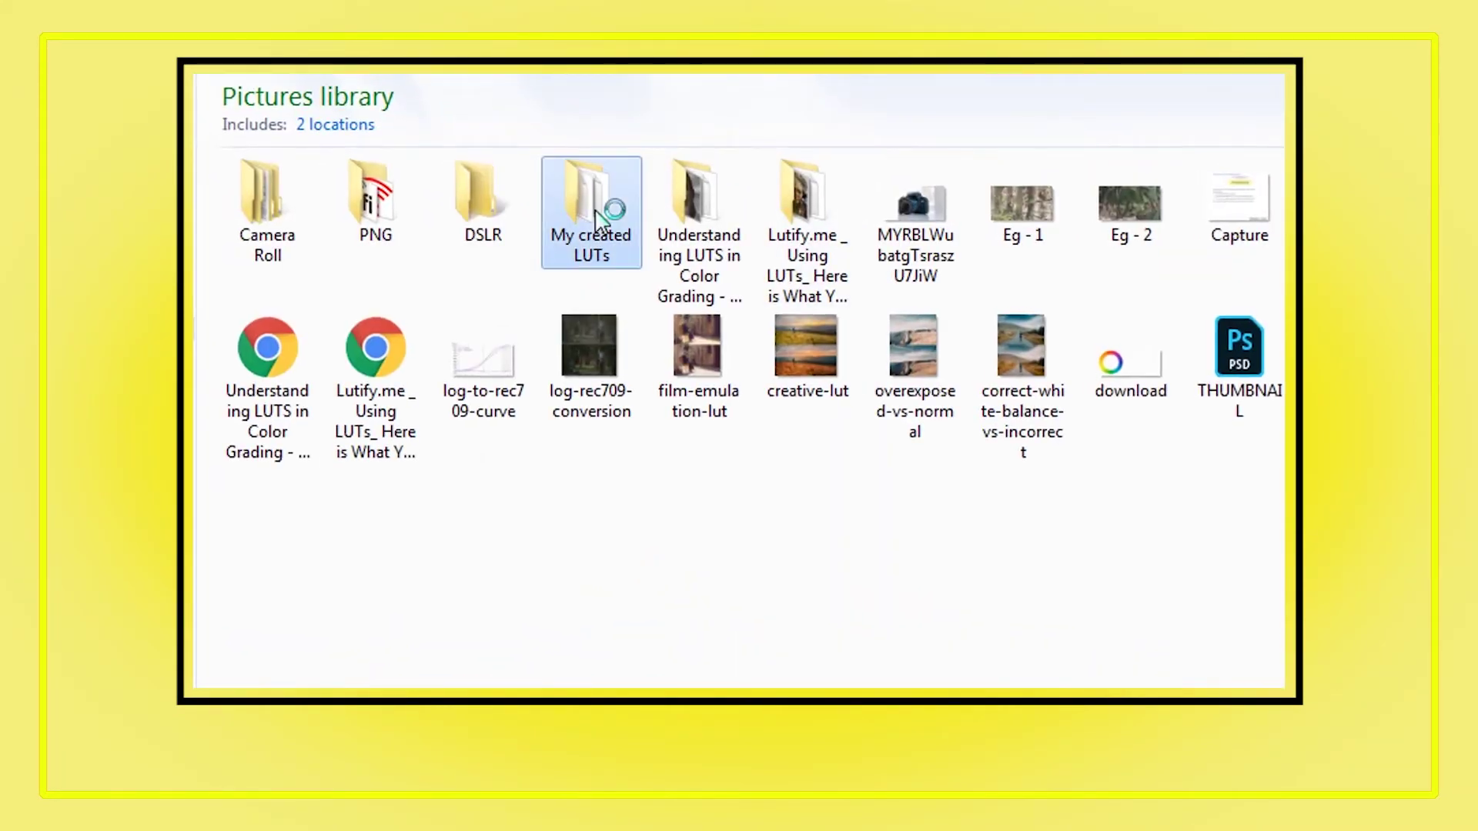
double_click(604, 207)
left_click_drag(406, 338, 266, 206)
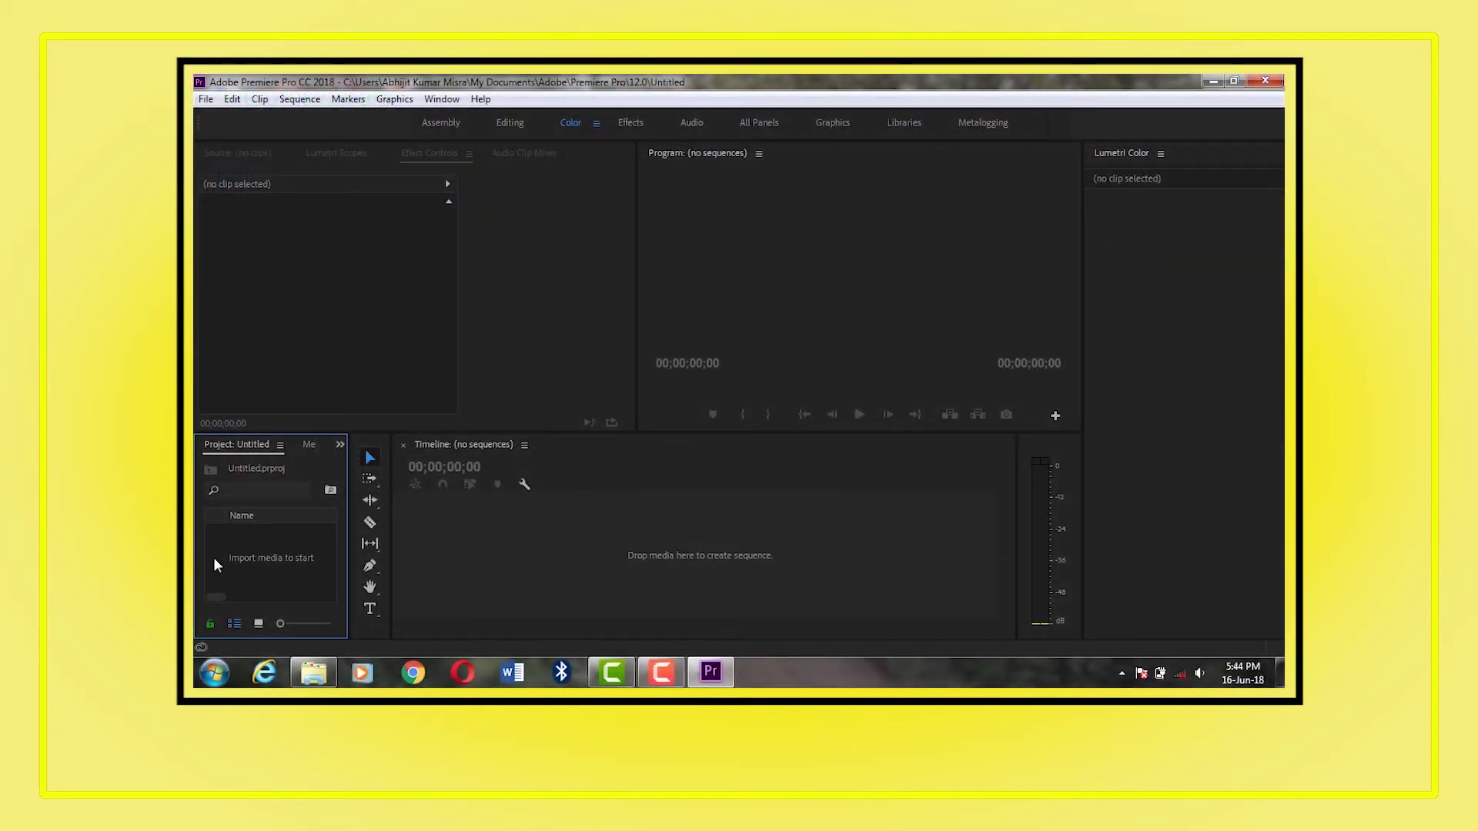
Import Naman_1.mp4 from Videos, place it on the timeline and play it
double_click(214, 557)
left_click(256, 401)
scroll(539, 323, "down", 3)
left_click(443, 323)
left_click(615, 485)
left_click_drag(218, 540, 455, 544)
left_click(859, 415)
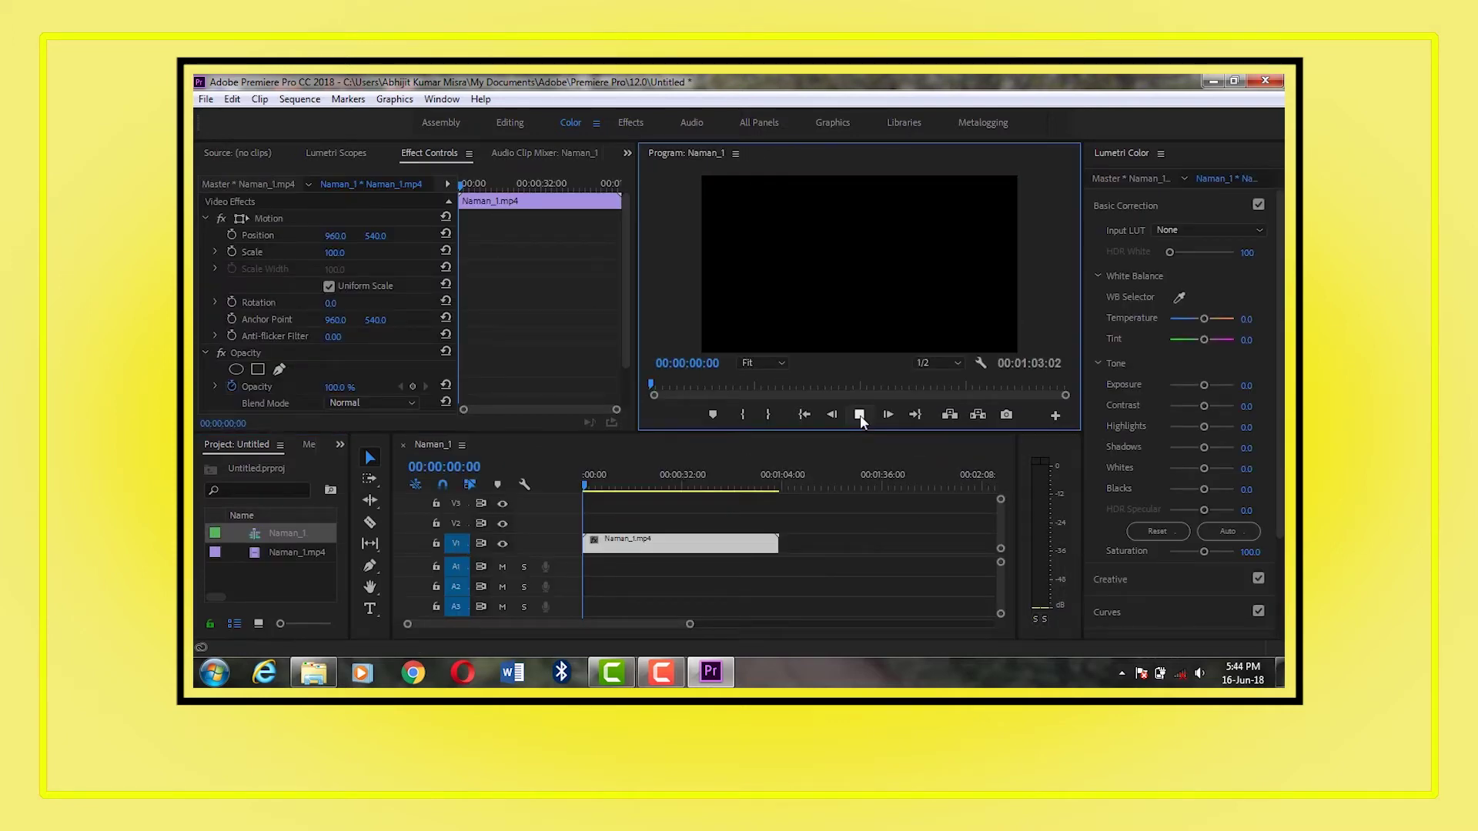
Set the clip's Lumetri Input LUT to Redish.3DL from My created LUTs
left_click(1224, 227)
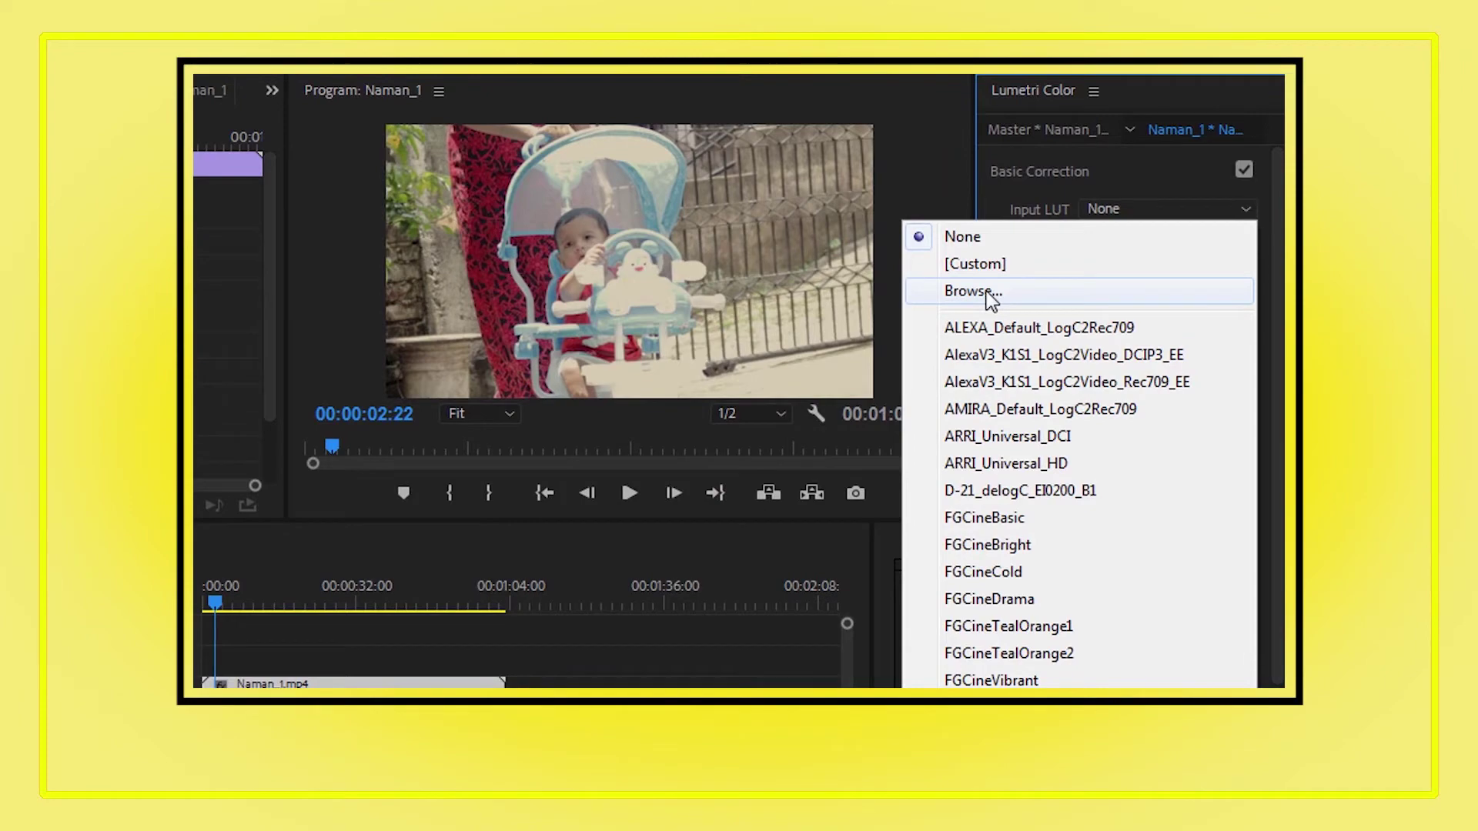
left_click(991, 296)
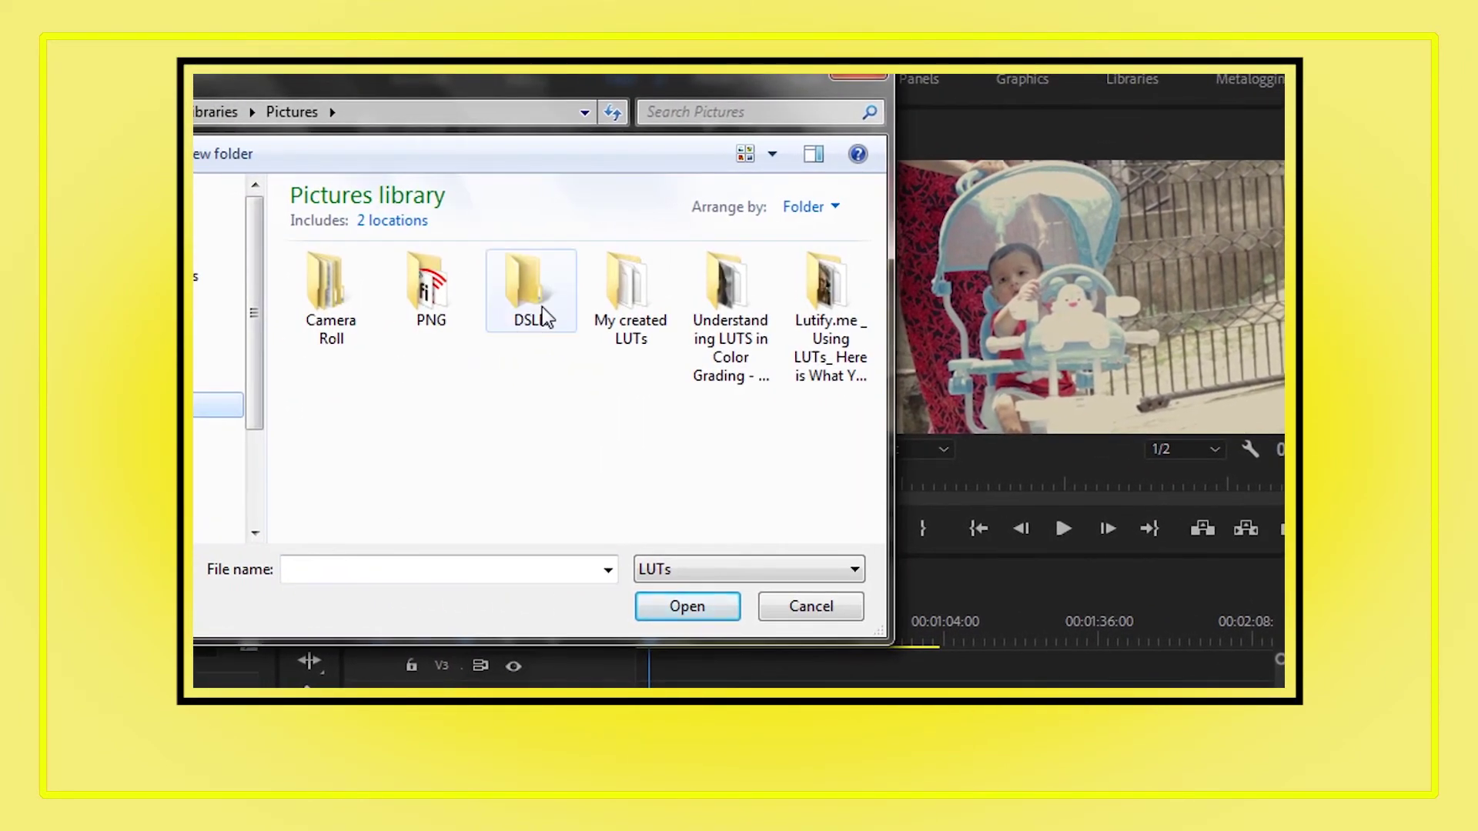
double_click(625, 293)
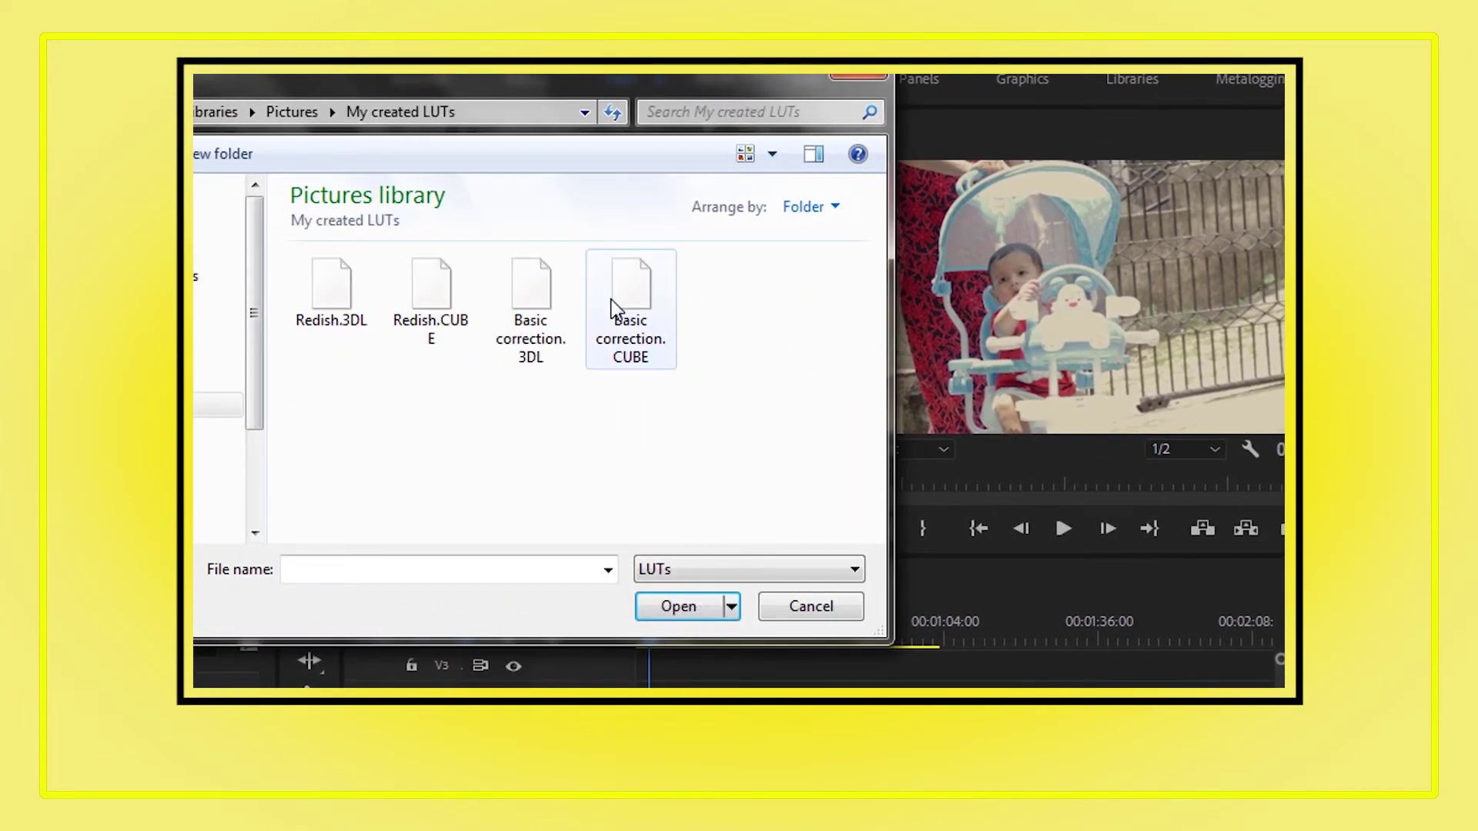
left_click(339, 294)
left_click(686, 604)
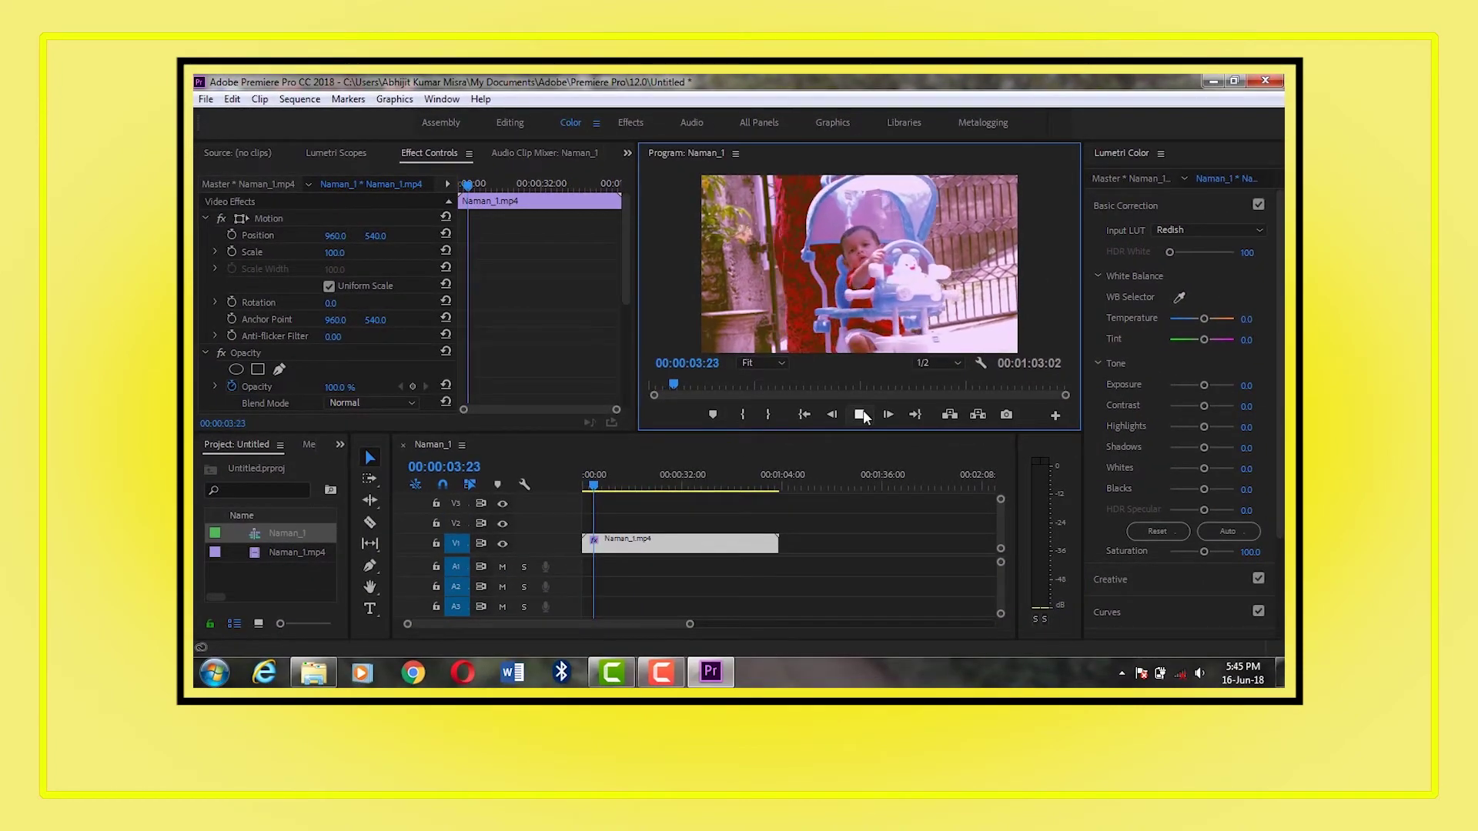
Switch the clip's Input LUT to Basic correction.CUBE
left_click(859, 414)
left_click(1209, 229)
left_click(1097, 284)
left_click(520, 268)
left_click(577, 304)
left_click(610, 465)
Preview the graded clip, then set the Input LUT back to None
left_click(860, 414)
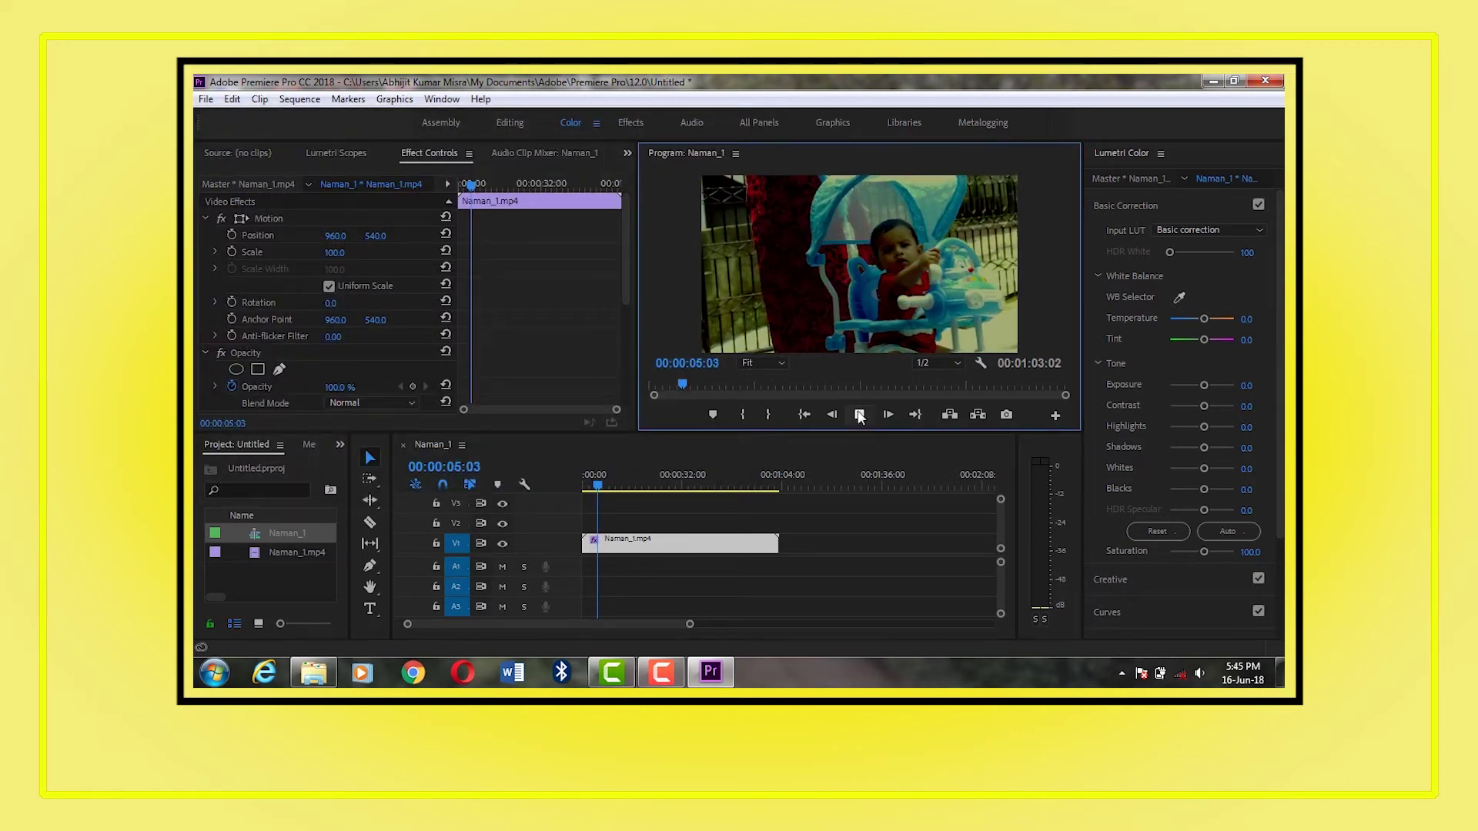
left_click(860, 415)
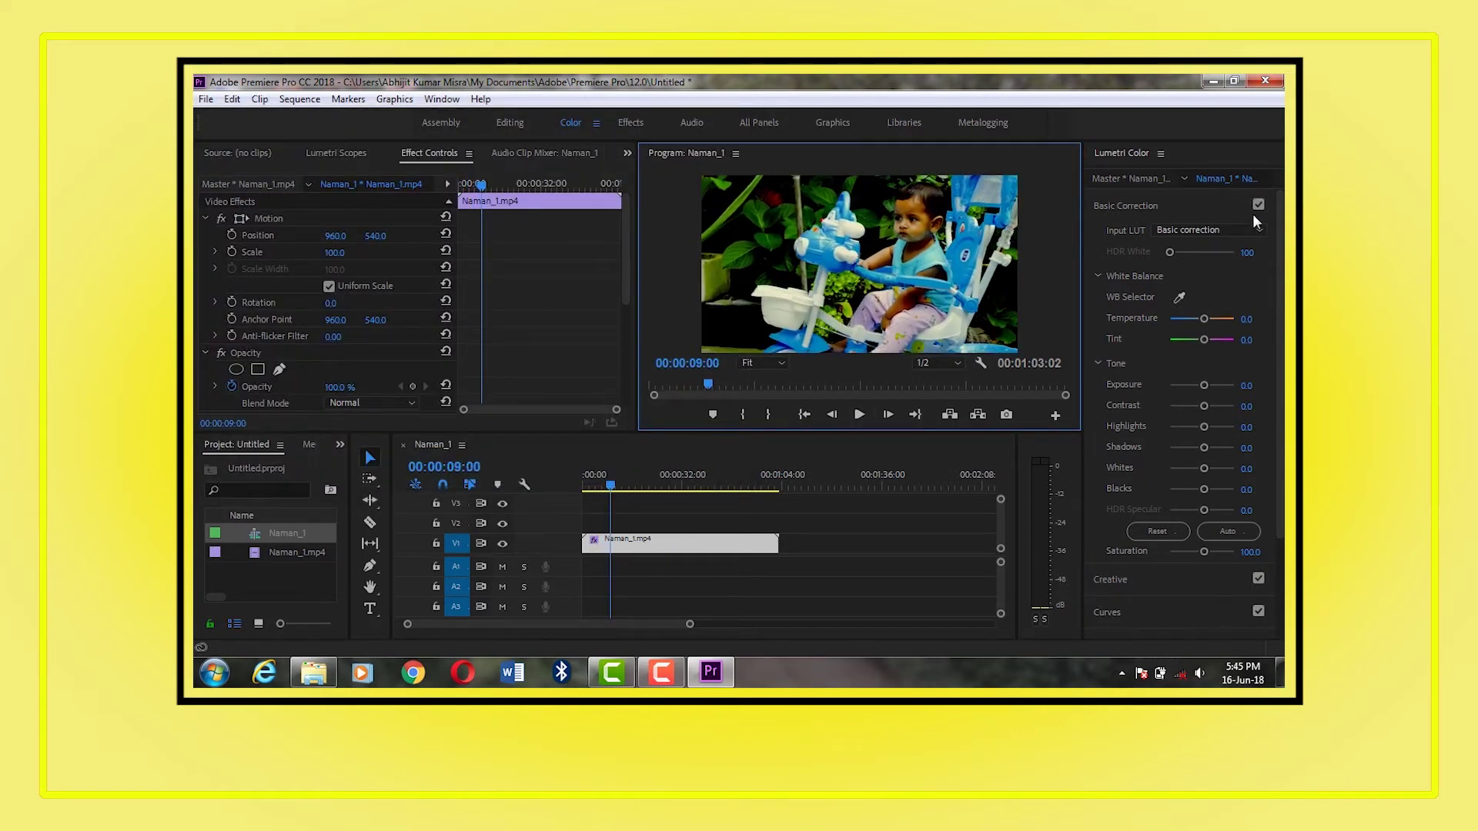
left_click(1259, 230)
left_click(1075, 248)
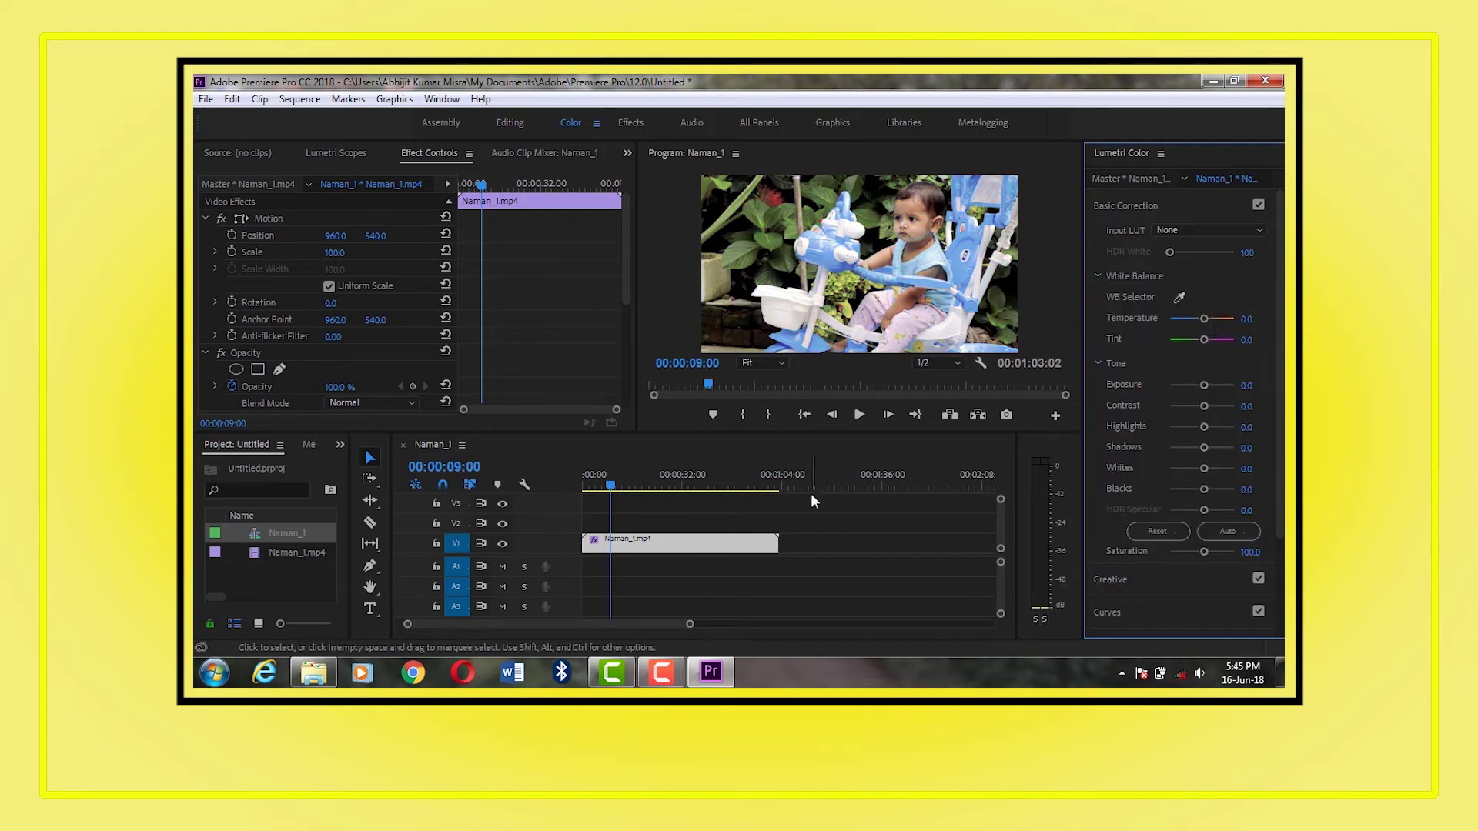
Import 657183288.mp4 from D:\Videos\Other\Short Background Video
double_click(243, 571)
scroll(269, 339, "down", 5)
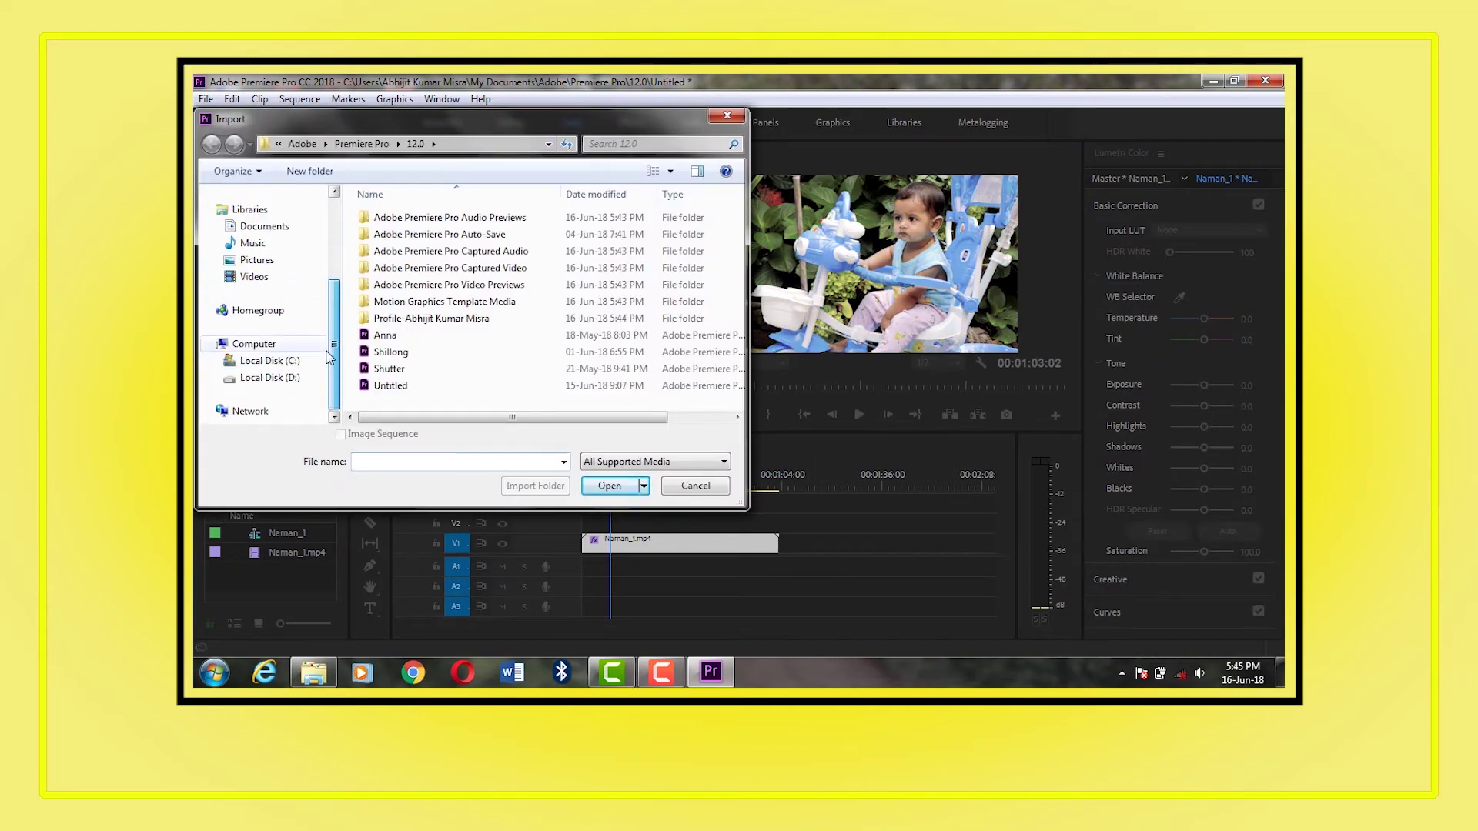
left_click(269, 377)
double_click(388, 386)
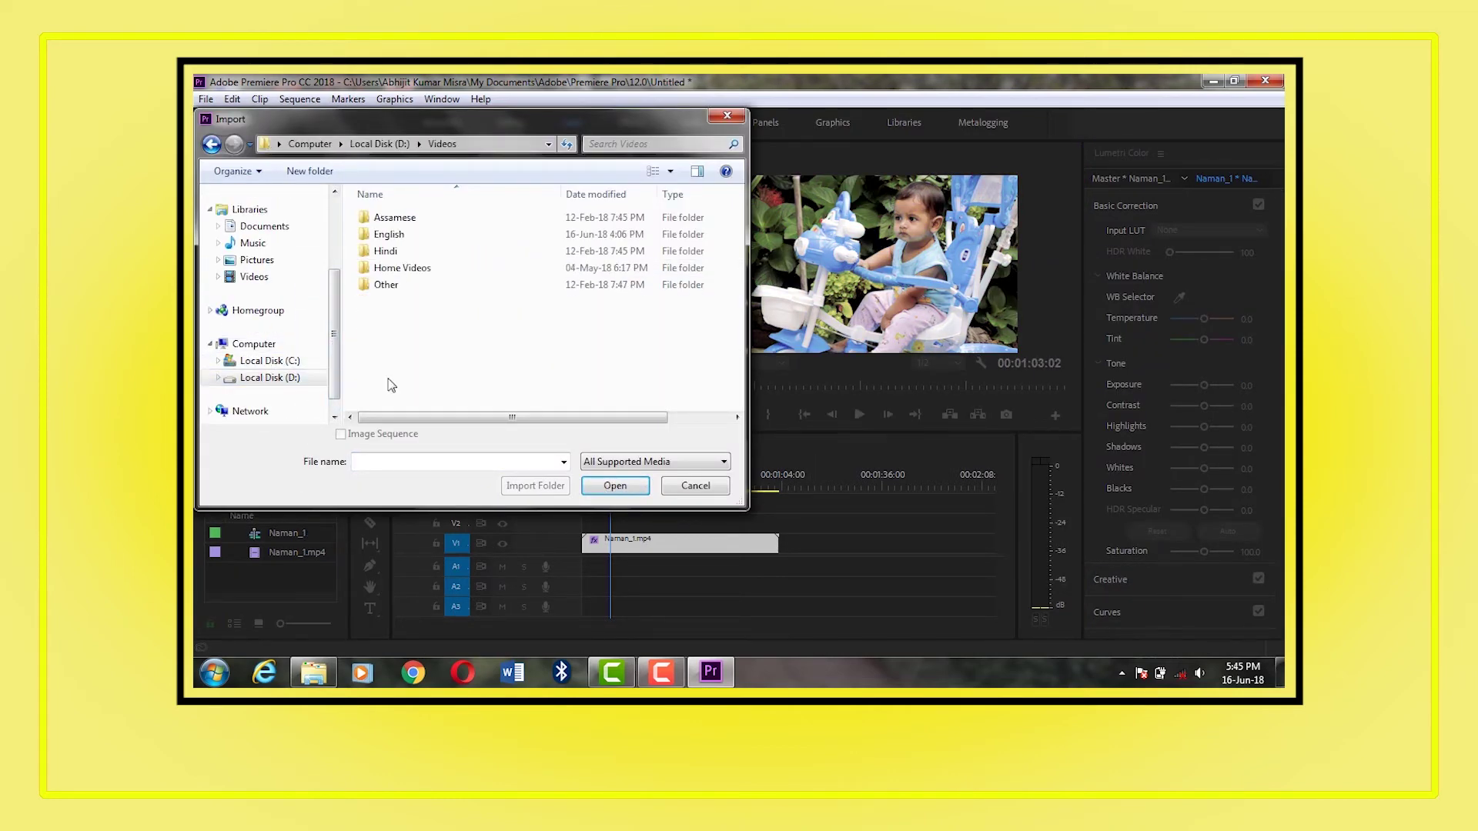
double_click(394, 287)
double_click(405, 219)
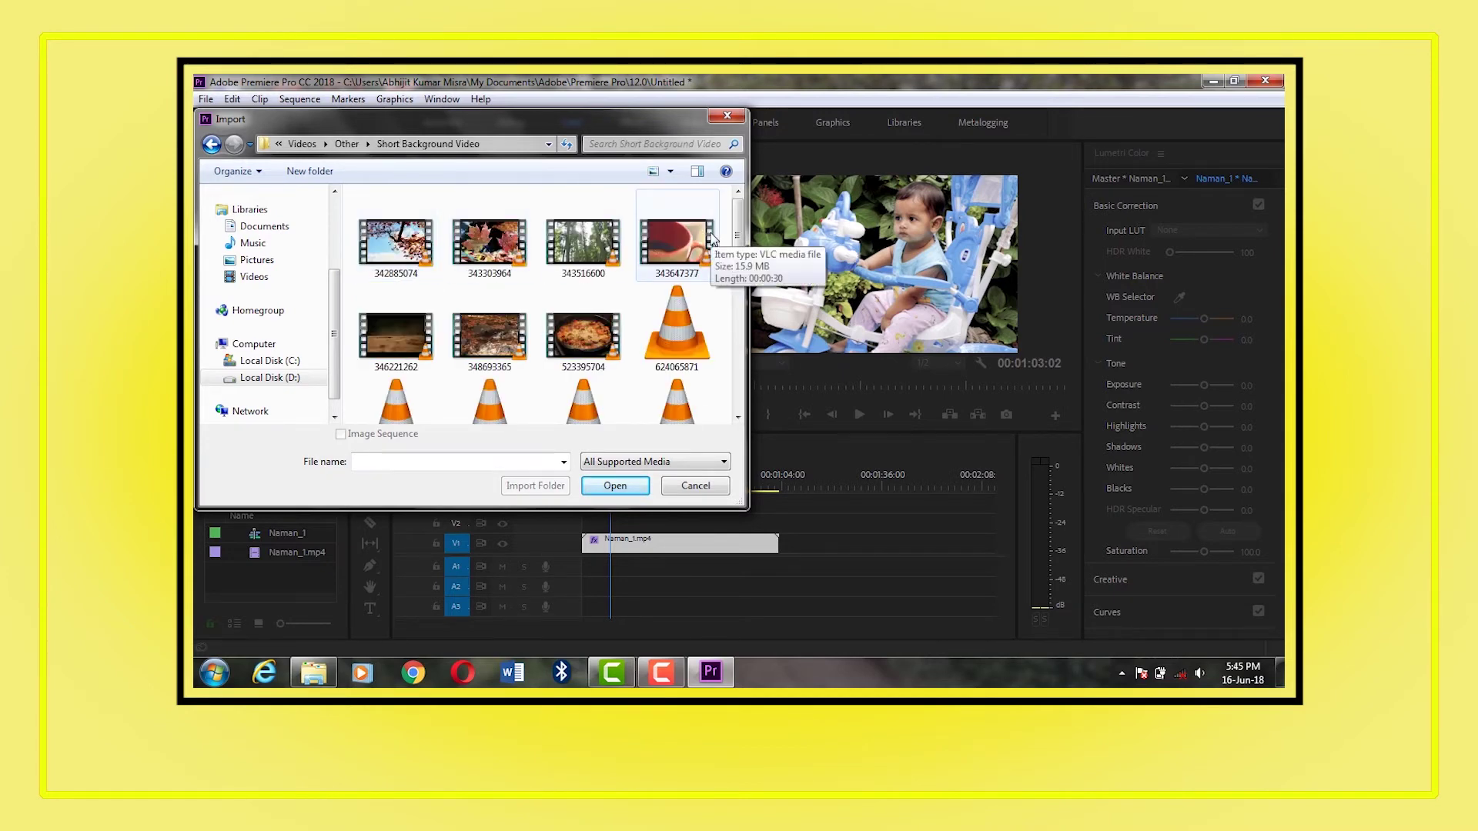
scroll(739, 239, "down", 2)
left_click(583, 335)
left_click(615, 485)
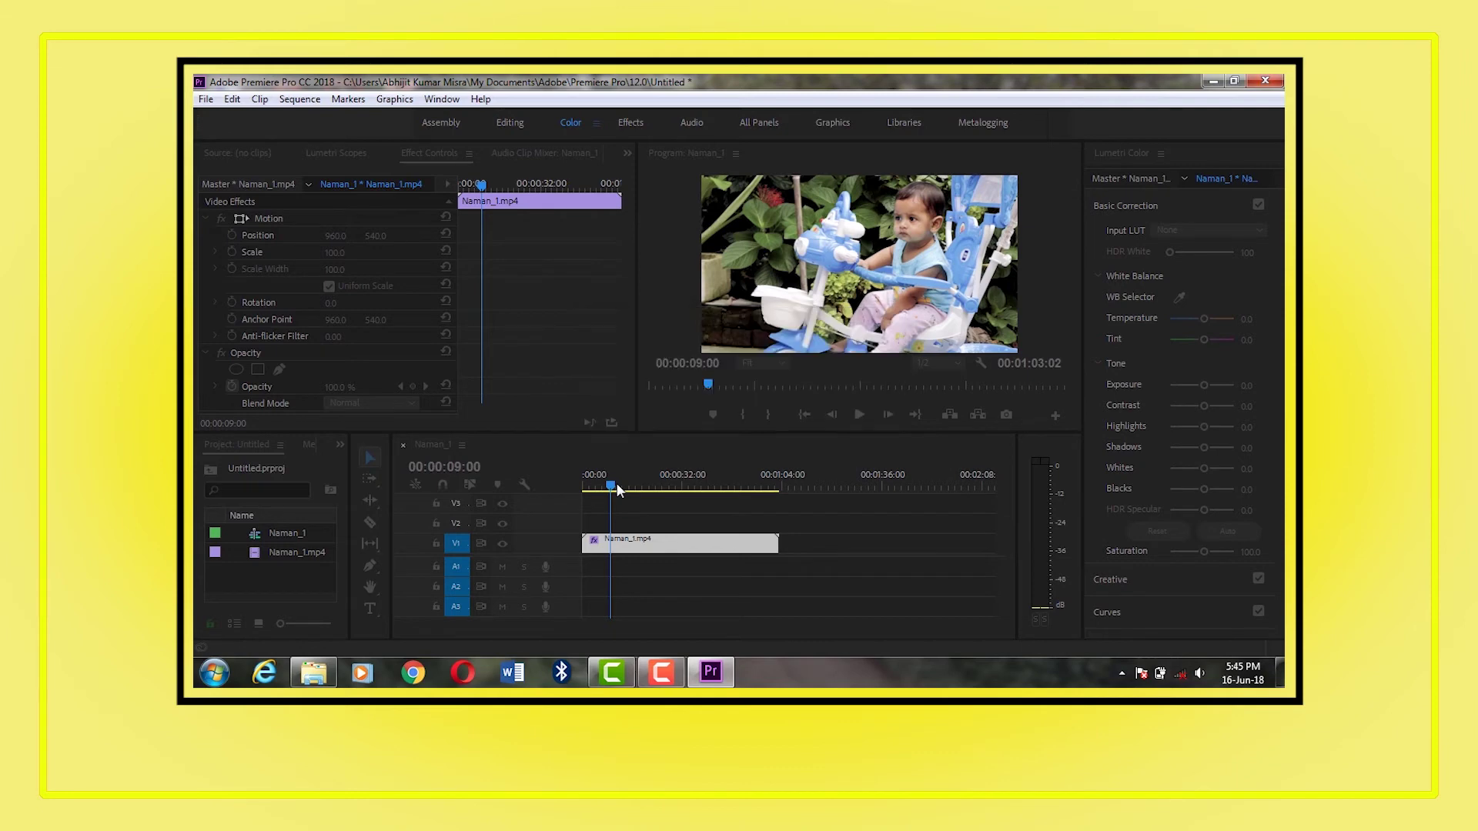
Place 657183288.mp4 after Naman_1.mp4 on the timeline and preview it
left_click_drag(216, 538, 780, 544)
left_click(808, 489)
left_click(859, 414)
left_click(859, 415)
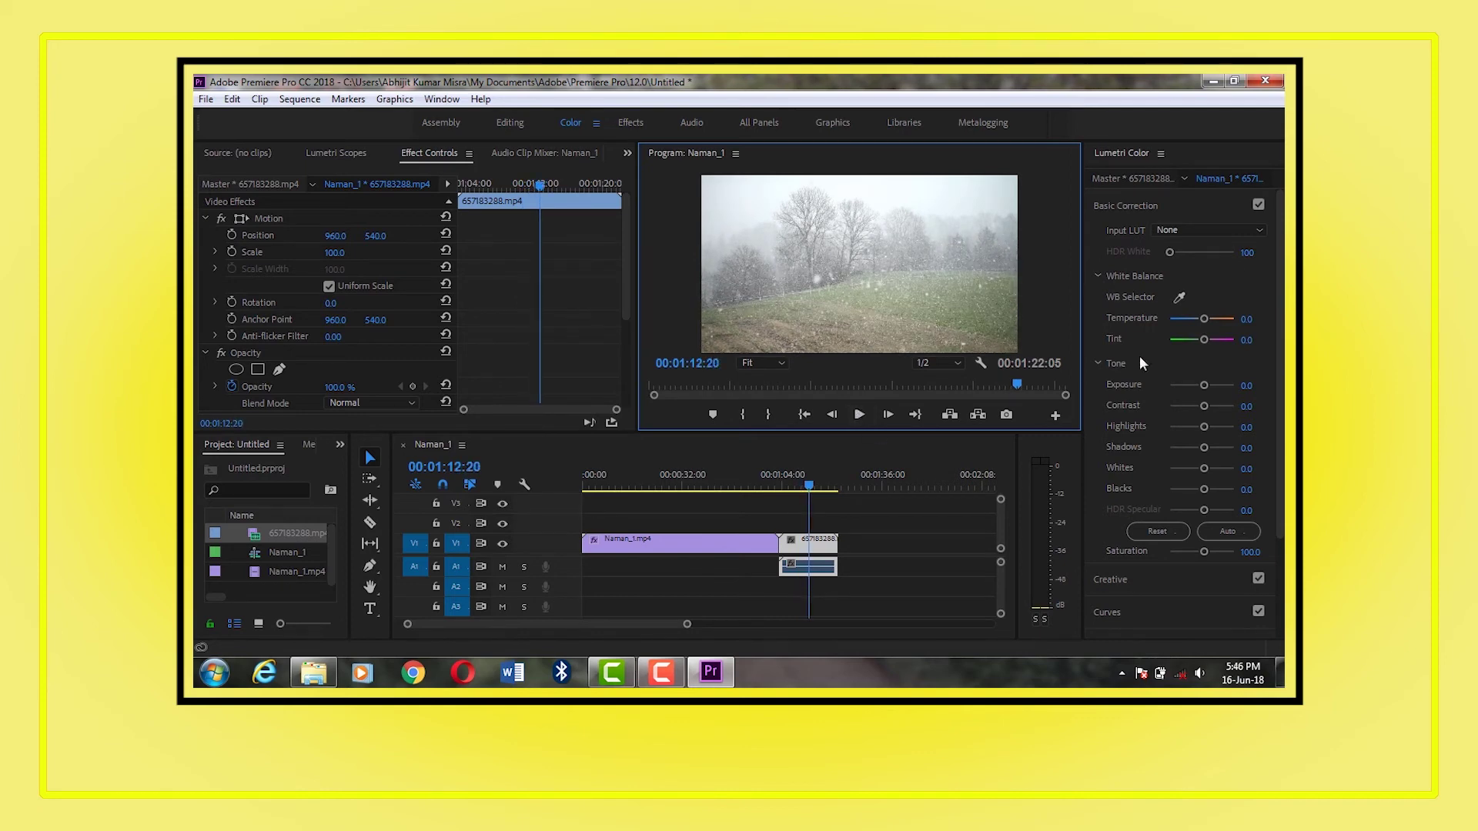
Apply Basic correction.3DL as the snow clip's Input LUT and play it
left_click(1259, 231)
left_click(1089, 297)
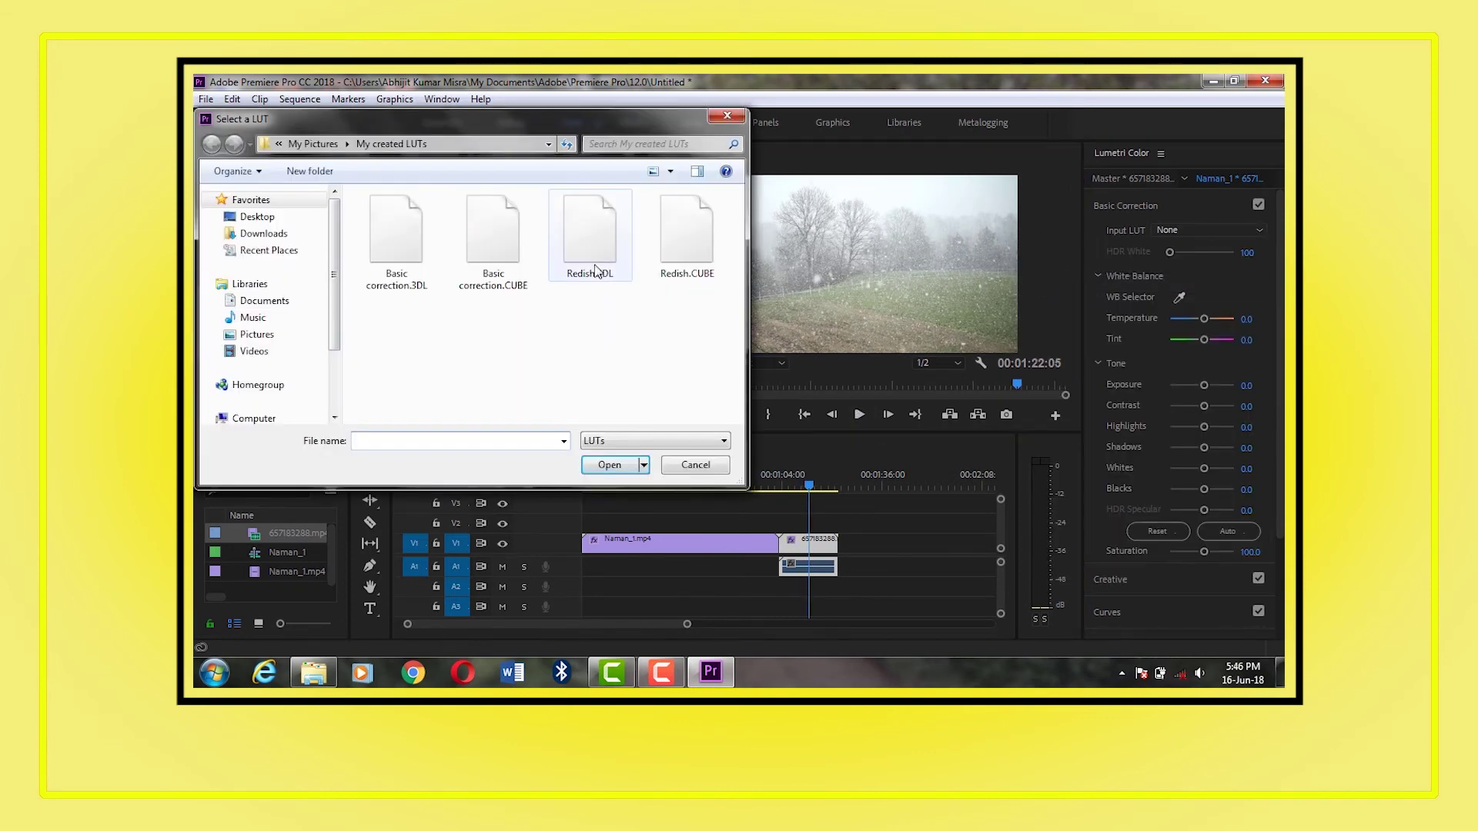
left_click(425, 254)
left_click(609, 465)
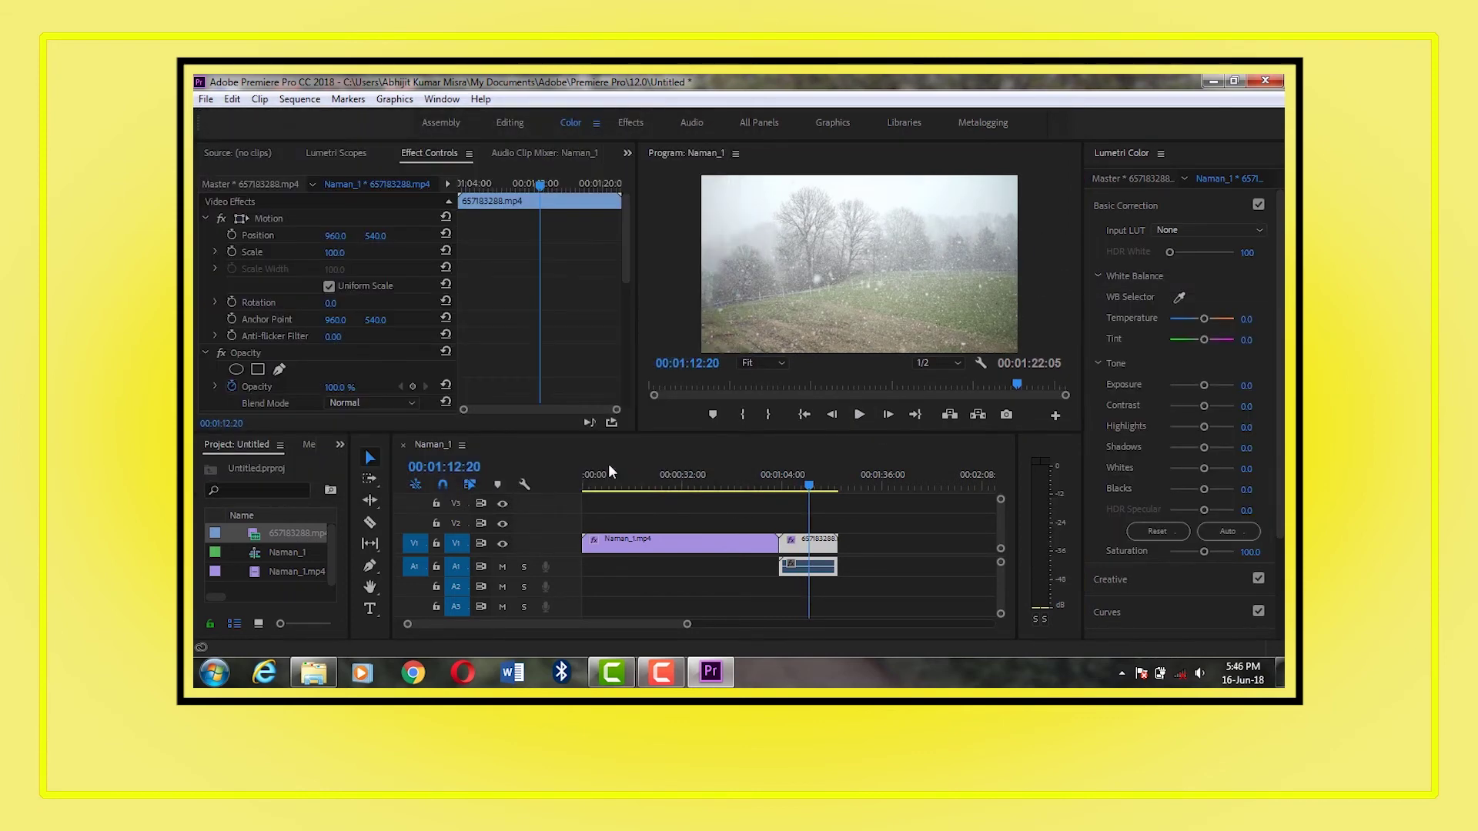
left_click(860, 414)
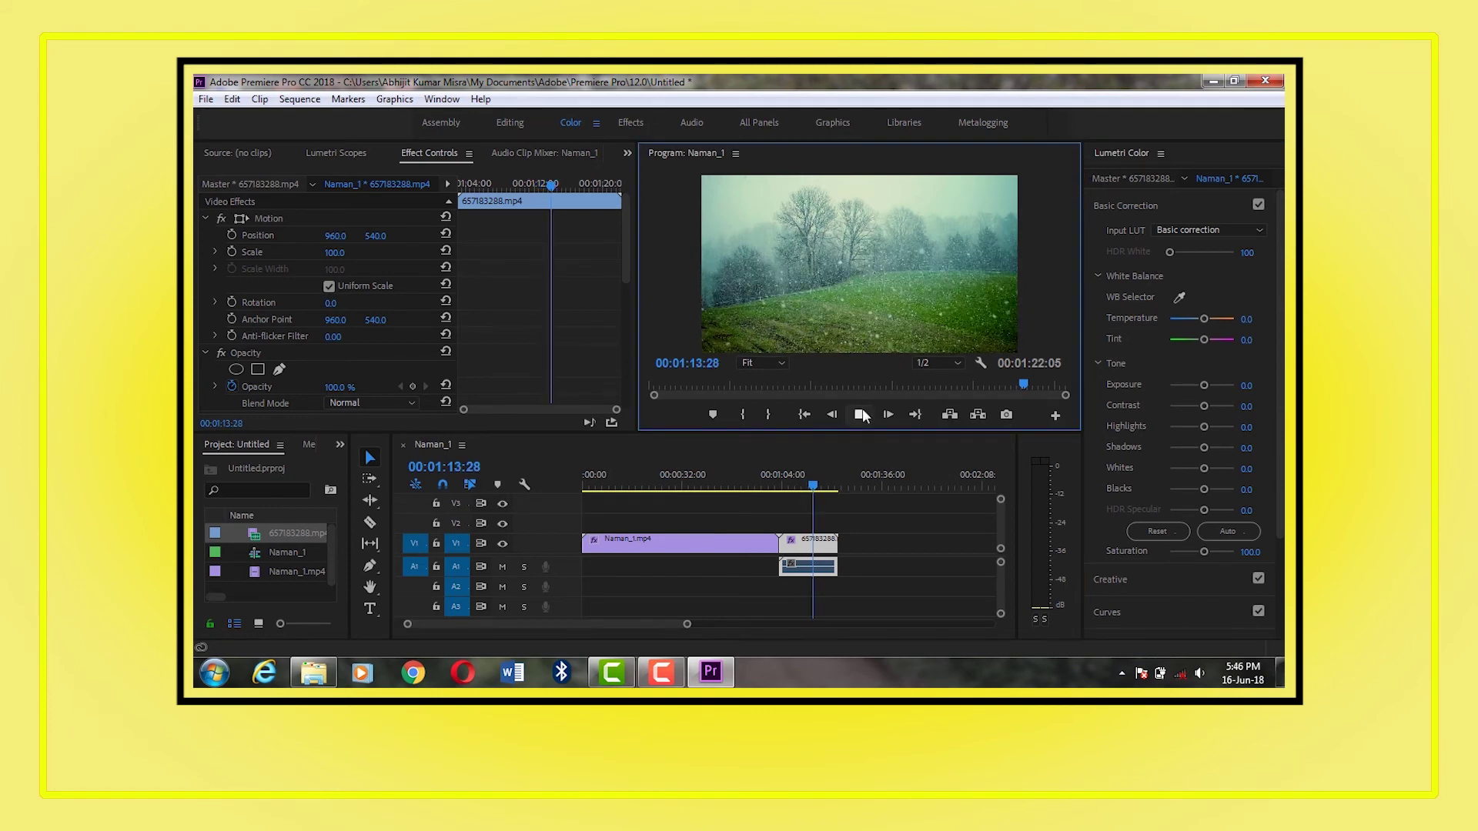